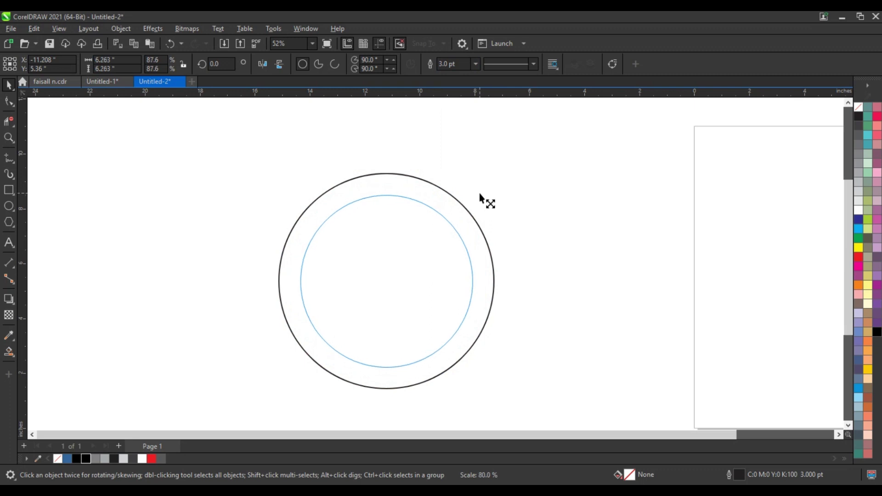
Step: Draw a rectangle about 7.85 by 3.05 inches across the circles and fully round its two right-hand corners
click(533, 179)
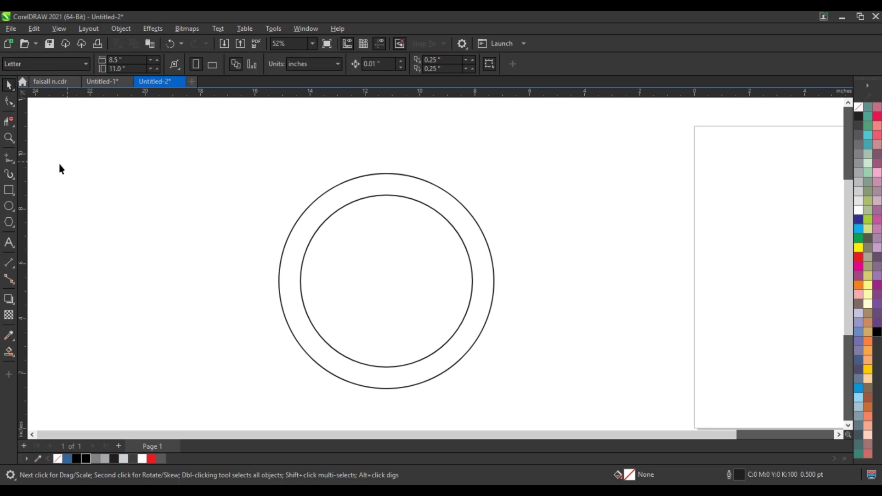
click(9, 190)
drag(231, 233, 405, 317)
key(F10)
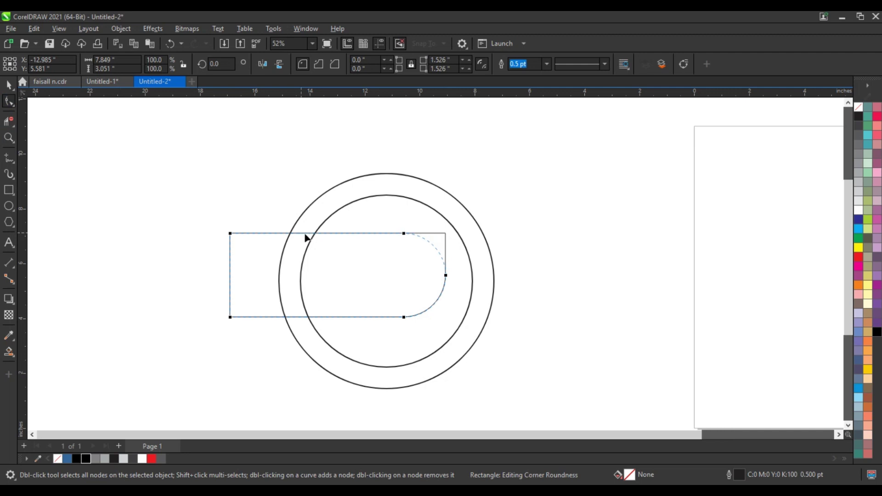
click(9, 85)
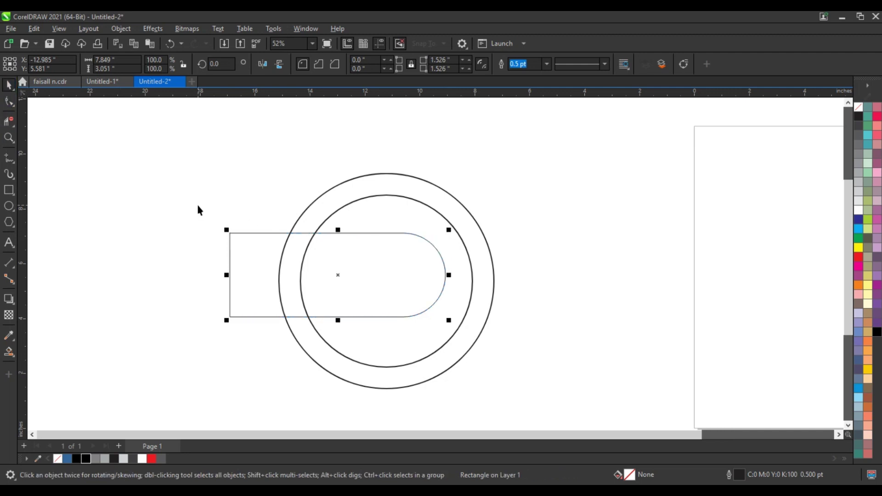
Step: Add a one-step inside contour of about 0.783 inches to the rounded rectangle and break the contour apart
click(15, 304)
click(27, 311)
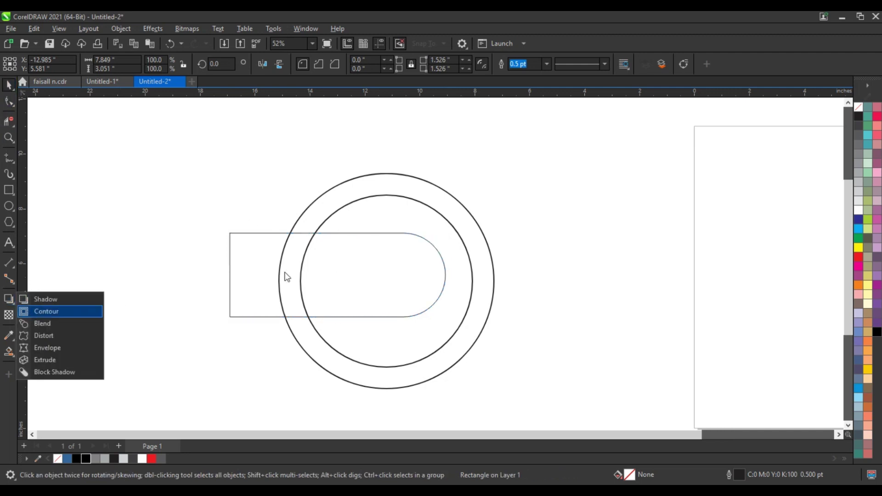
drag(333, 235, 333, 257)
key(space)
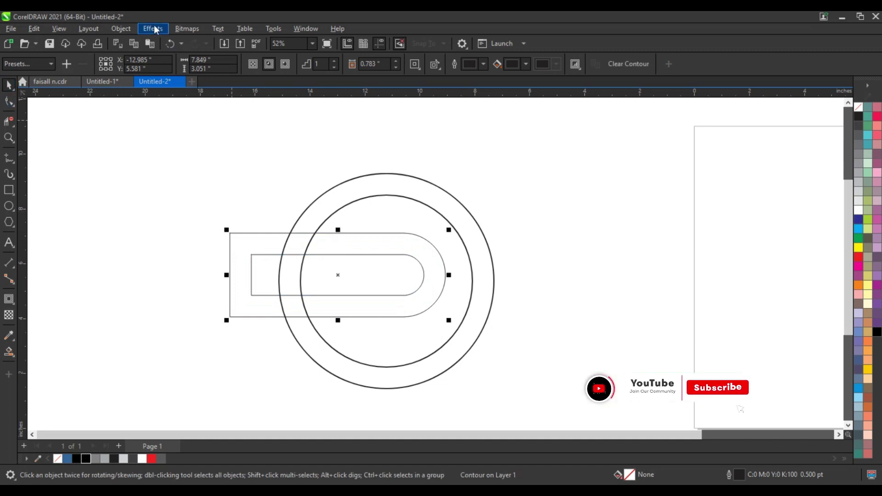
click(115, 28)
click(170, 281)
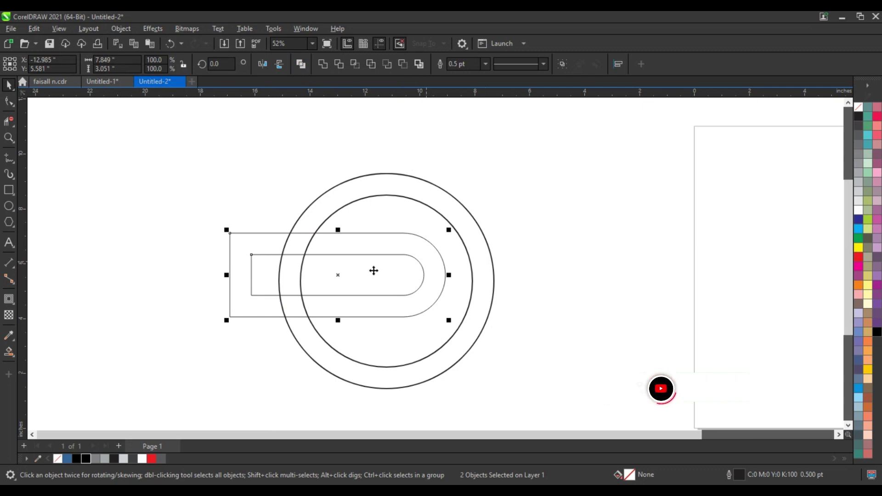
Step: Move both rounded shapes to line up with the circles' vertical centre and scale them to about 93.4%
drag(346, 276, 360, 281)
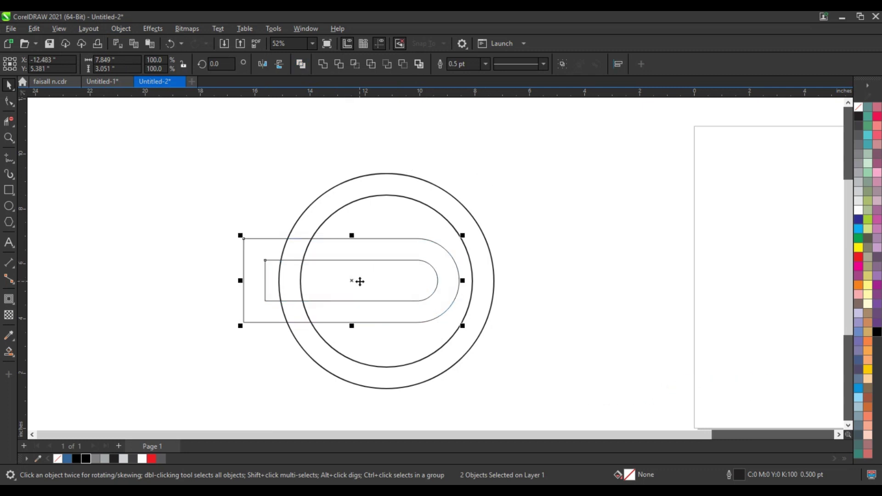
drag(460, 330, 457, 326)
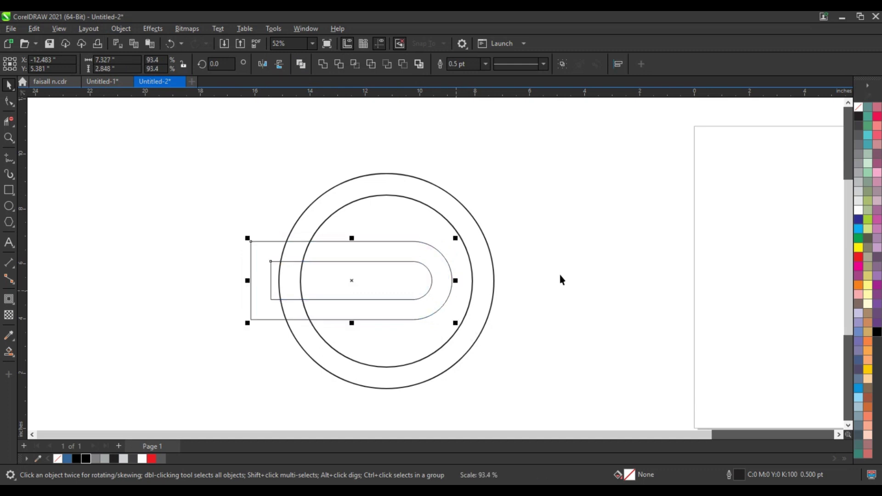
click(533, 269)
Step: Draw a narrow rectangle rotated 45 degrees, scale it to about 87.7% and place it as the R's diagonal leg
click(9, 190)
drag(248, 229, 407, 348)
click(10, 102)
click(9, 85)
click(399, 405)
click(409, 335)
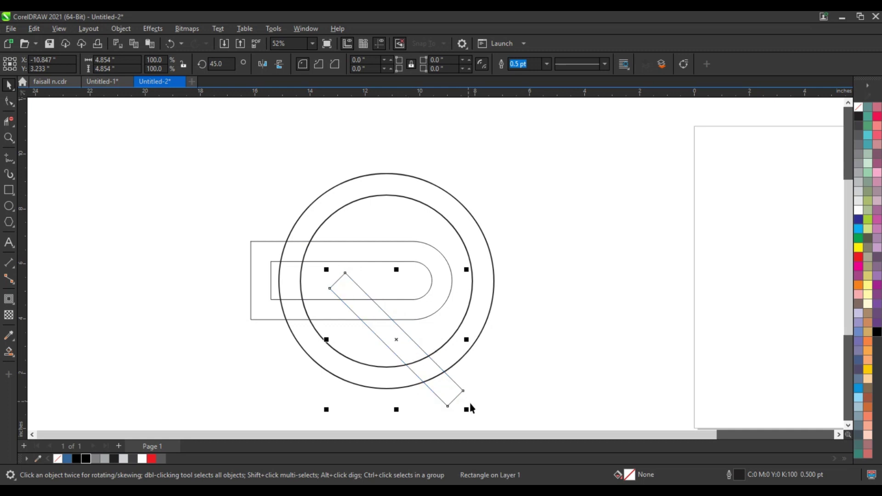
drag(470, 412, 461, 405)
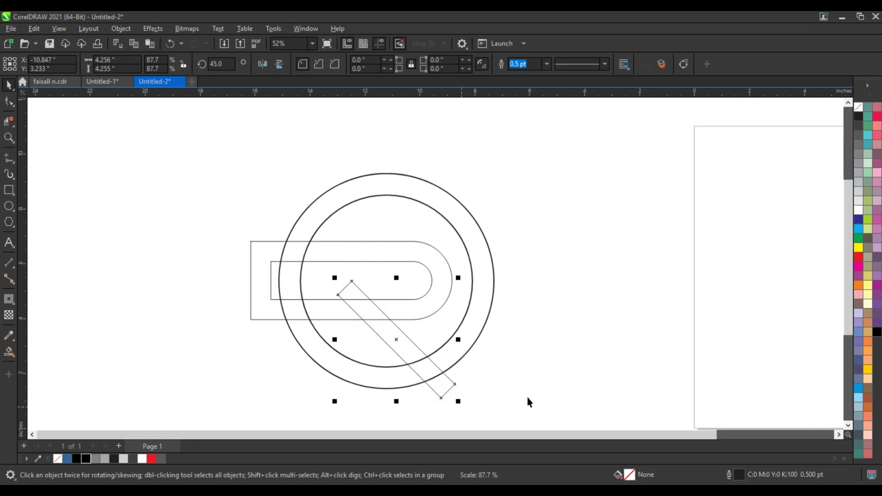
key(Left)
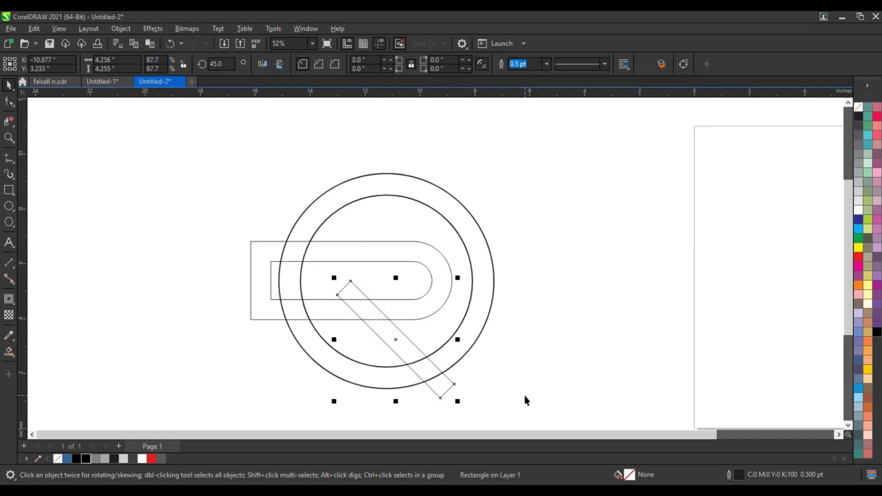
click(524, 395)
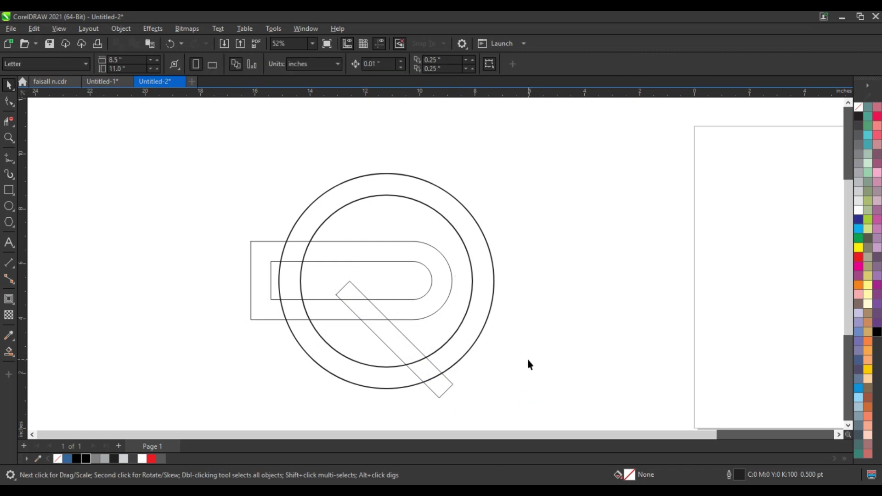
Step: Smart-fill the regions forming the R's diagonal leg, rounded bowl and top bar with blue (#336699)
click(8, 352)
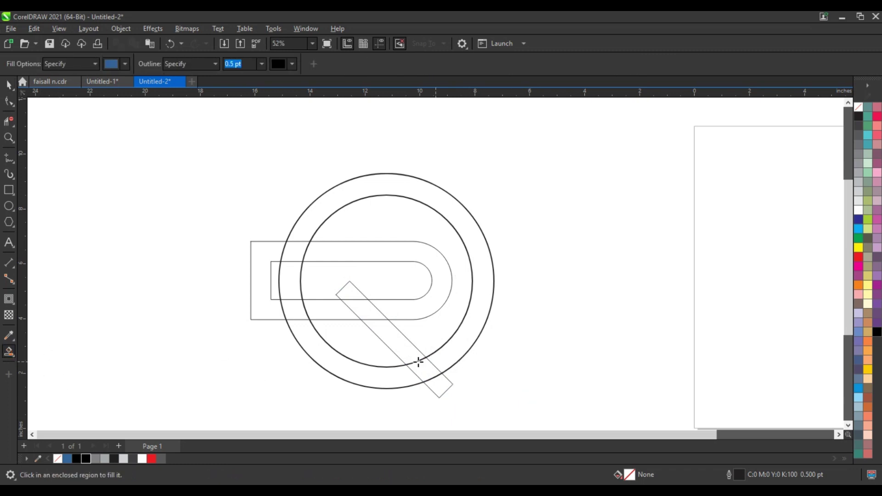
click(422, 364)
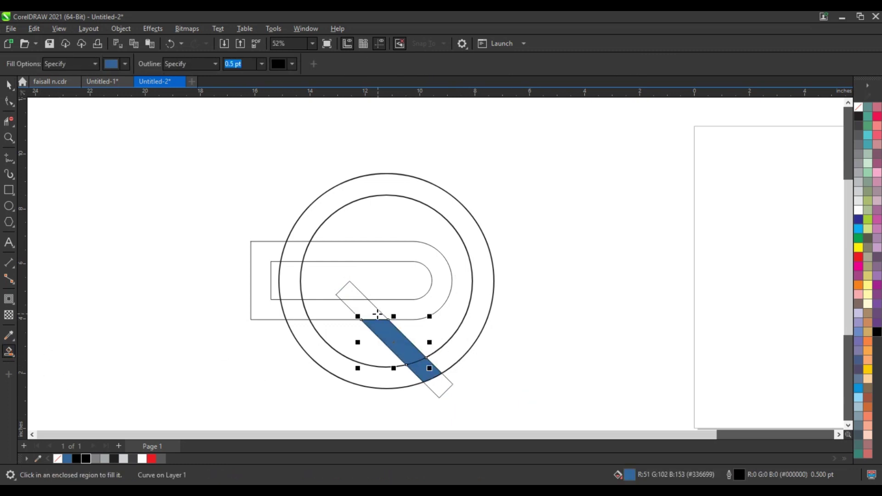
click(398, 312)
click(291, 253)
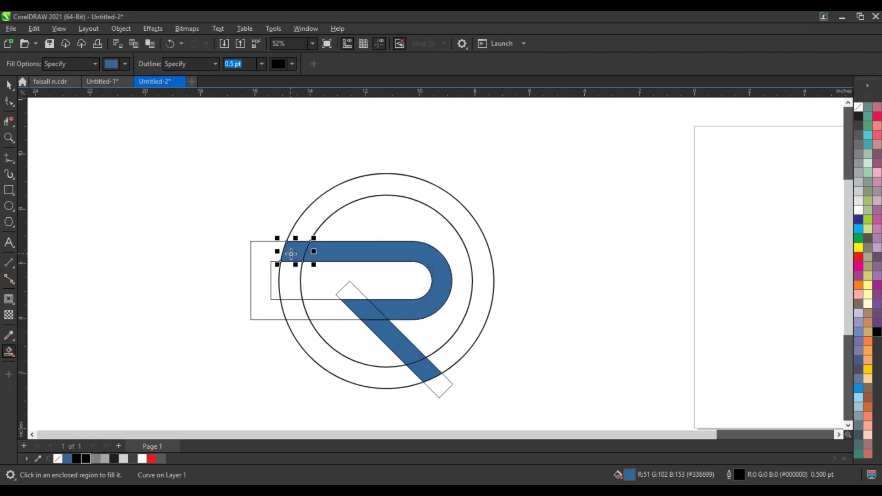
Step: Delete the two rounded construction shapes and the diagonal construction rectangle, keeping the blue pieces
key(space)
click(266, 278)
key(Delete)
click(270, 280)
key(Delete)
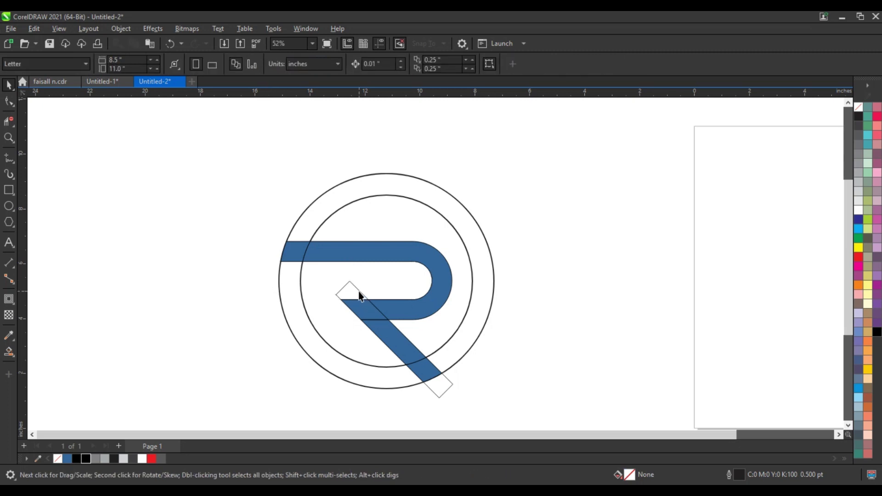
click(359, 291)
key(Delete)
Step: Weld the four blue pieces into a single R shape
click(424, 370)
shift+click(398, 348)
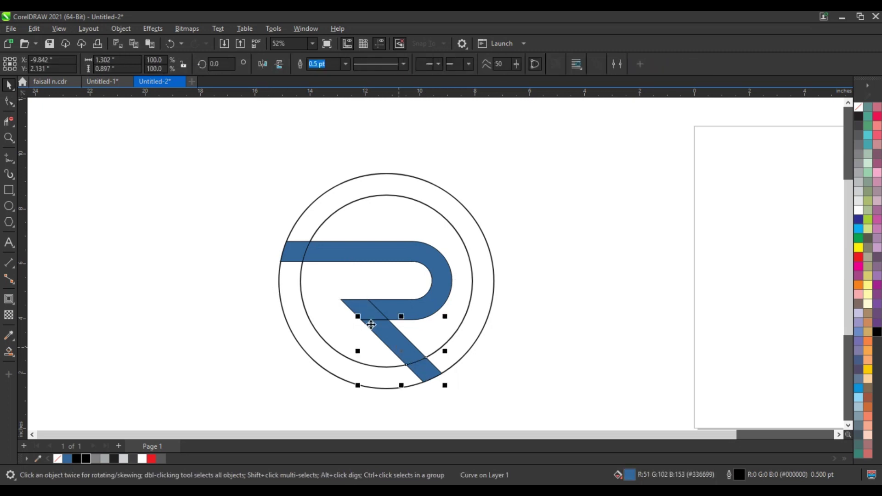
shift+click(373, 309)
shift+click(299, 247)
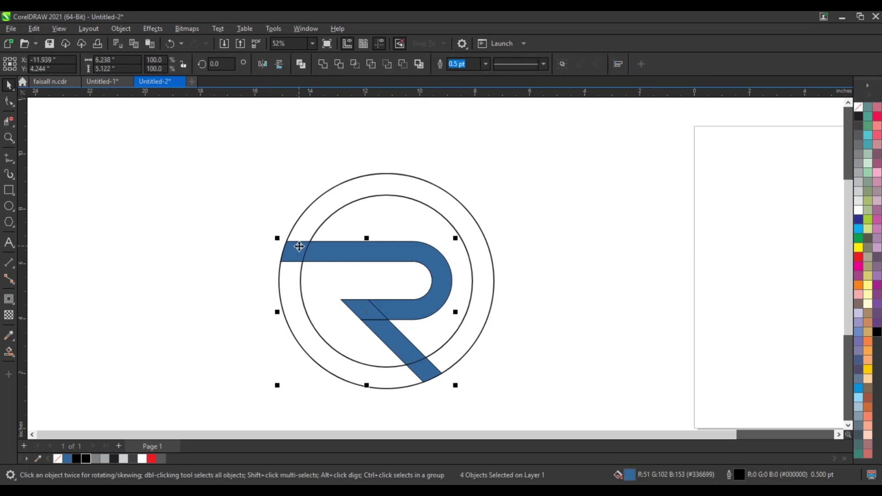
click(324, 65)
click(97, 213)
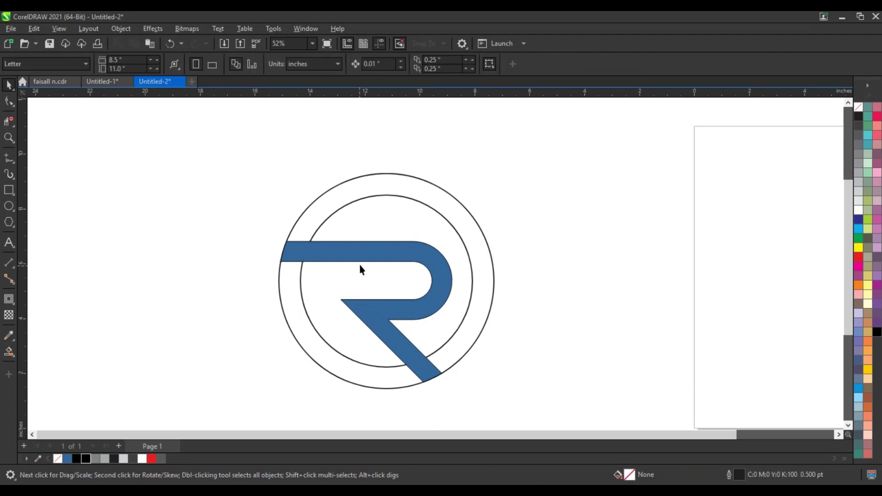
Step: Remove the R's fill and add a one-step outside contour of about 0.362 inches
click(359, 255)
click(858, 107)
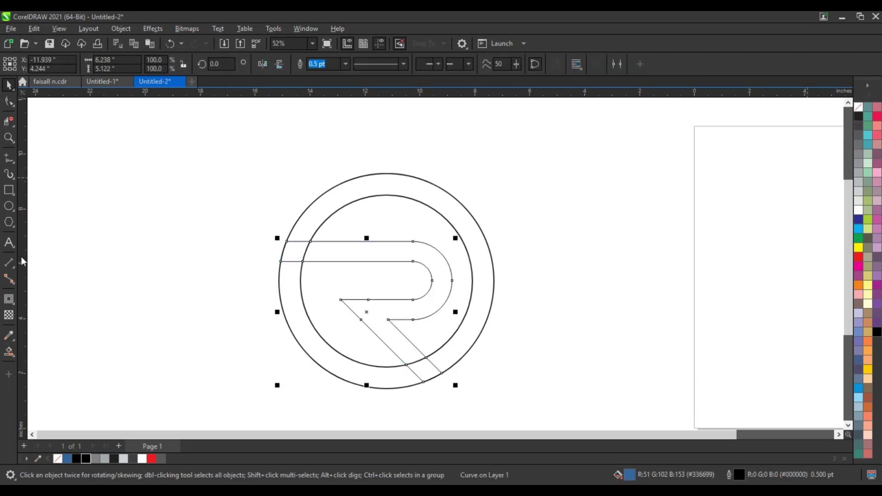
click(9, 300)
drag(415, 248, 416, 233)
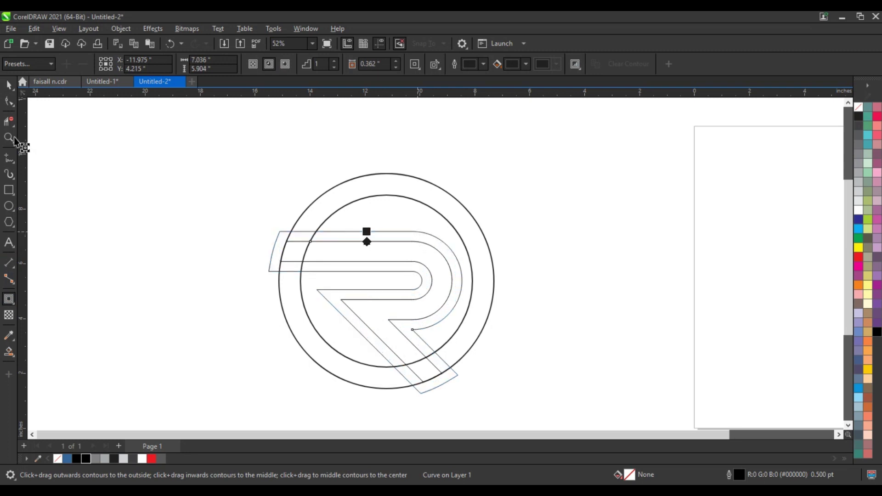
Step: Break the R's outside contour apart into a separate object
click(11, 87)
click(121, 29)
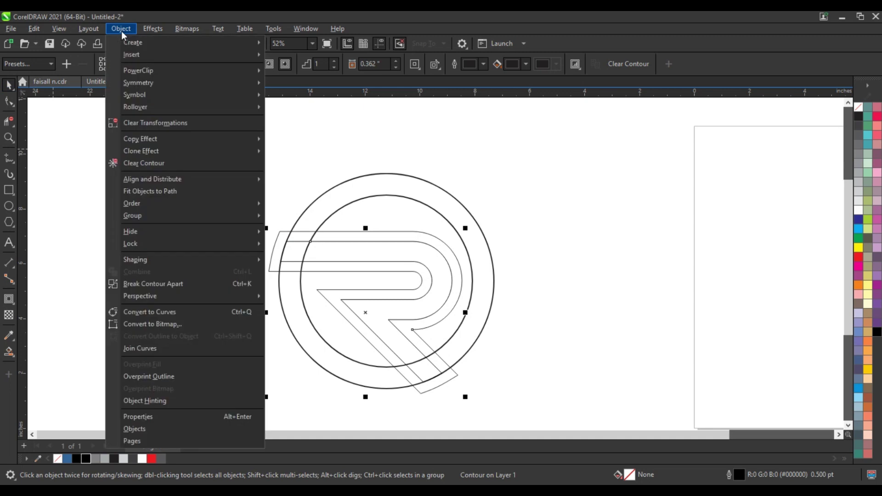
click(156, 281)
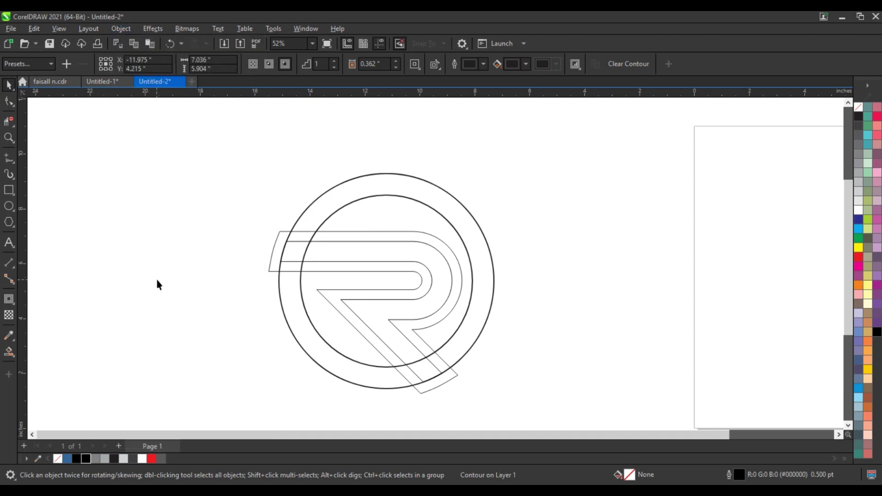
click(155, 276)
Step: Smart-fill the ring segments and the R with blue, leaving gaps above the top bar and beside the diagonal leg
click(9, 352)
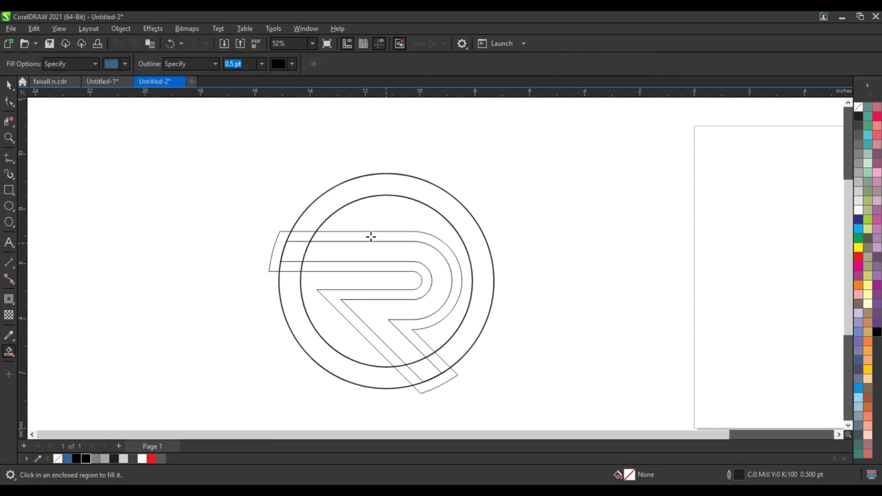
click(334, 208)
click(439, 362)
click(422, 368)
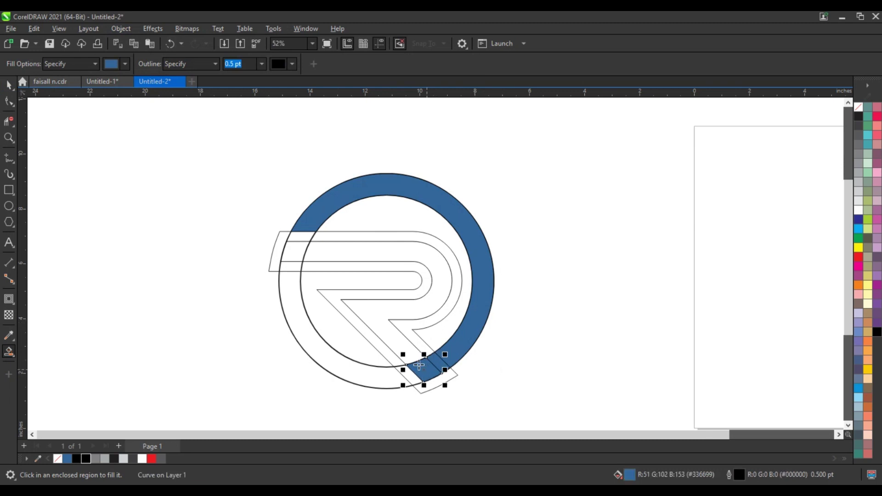
click(411, 358)
click(288, 252)
click(288, 266)
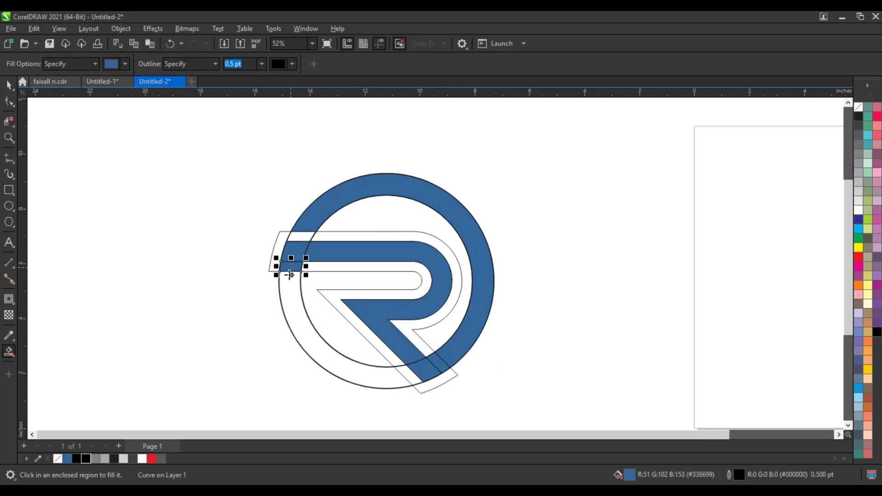
click(288, 293)
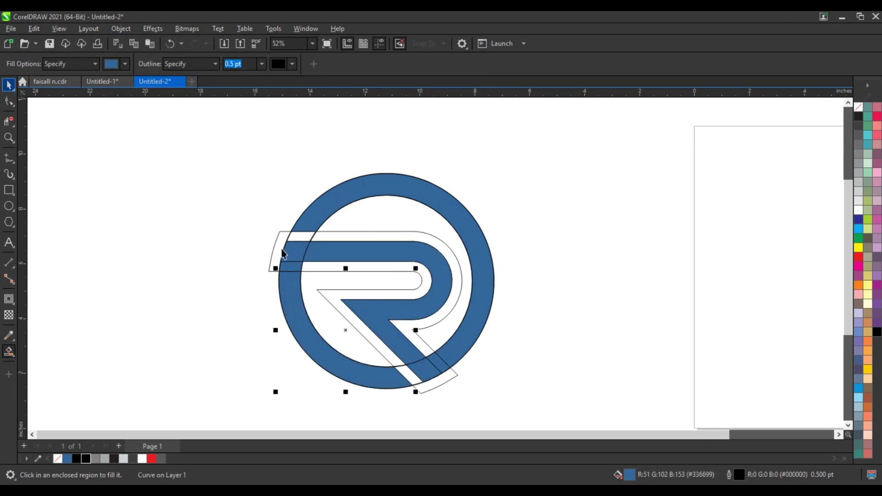
Step: Delete the R's separated contour outline and the inner construction circle
key(space)
key(Delete)
click(311, 239)
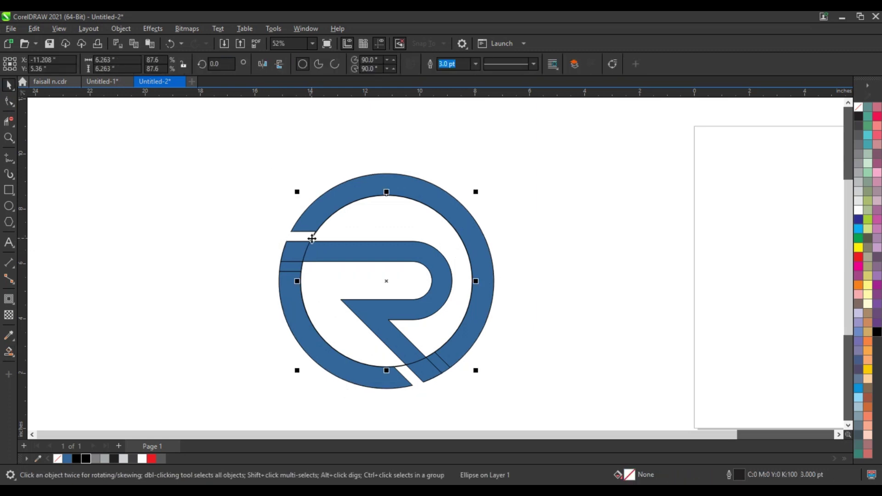
key(Delete)
Step: Weld all pieces into one logo shape and give it a 40% black fill and a 90% black outline
key(ctrl+a)
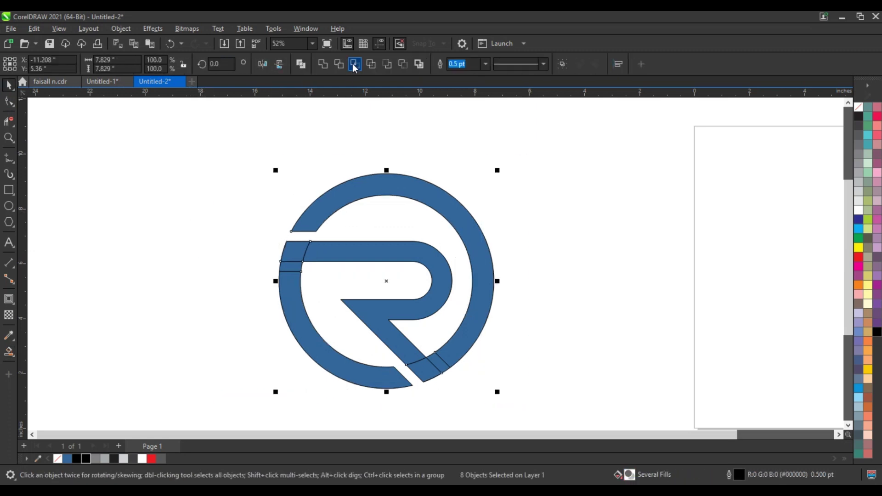
click(327, 66)
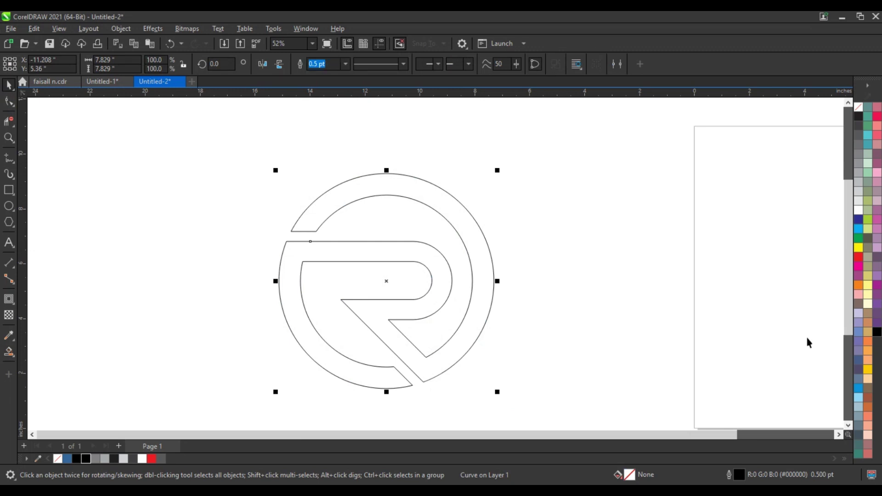
click(860, 172)
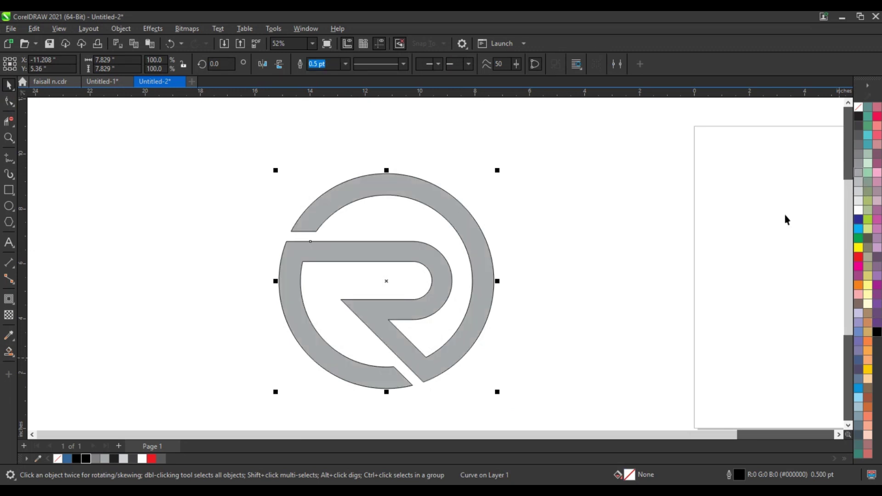
right_click(856, 130)
click(848, 131)
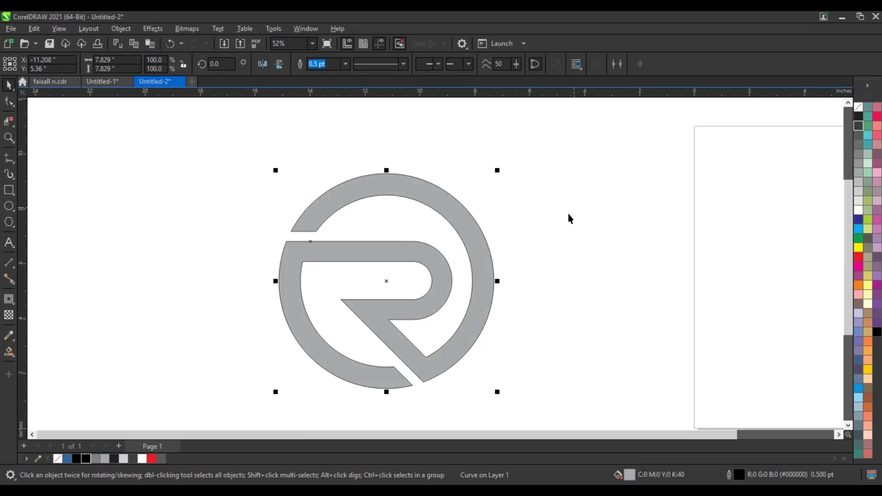
click(567, 211)
Step: Extrude the whole logo with a depth of 9 and the vanishing point slightly below its centre
click(7, 140)
drag(238, 161, 566, 405)
click(7, 85)
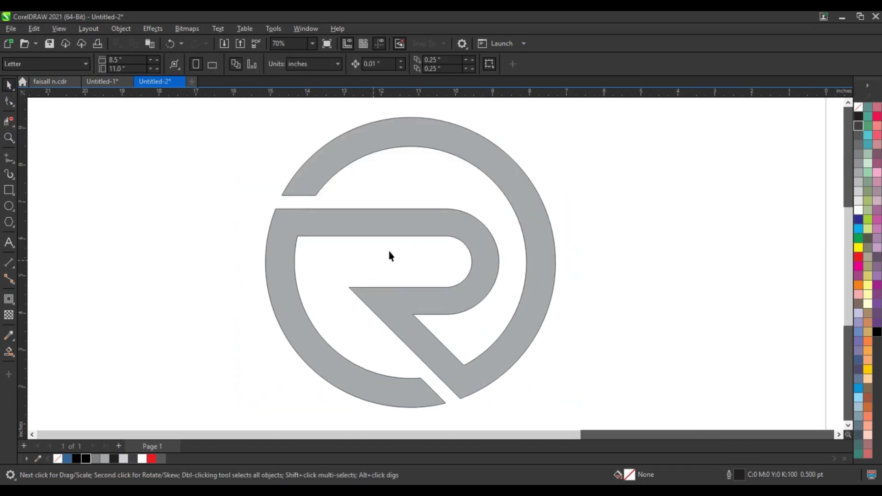
click(402, 232)
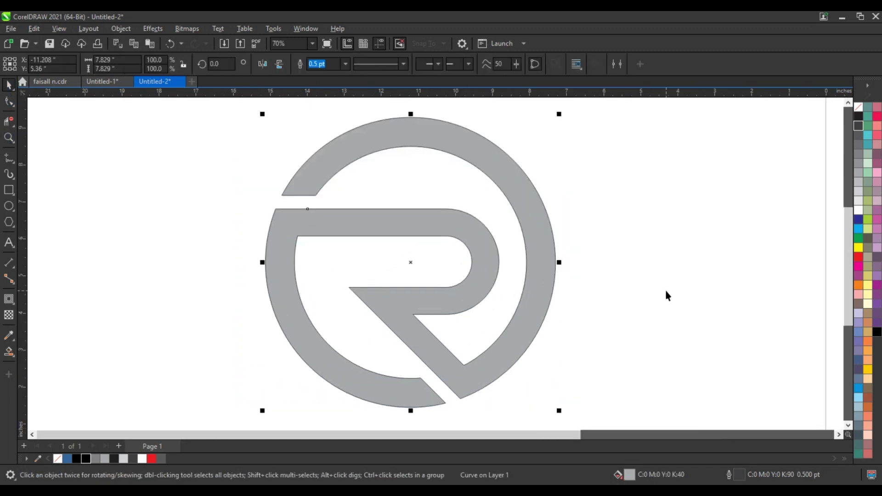
click(16, 309)
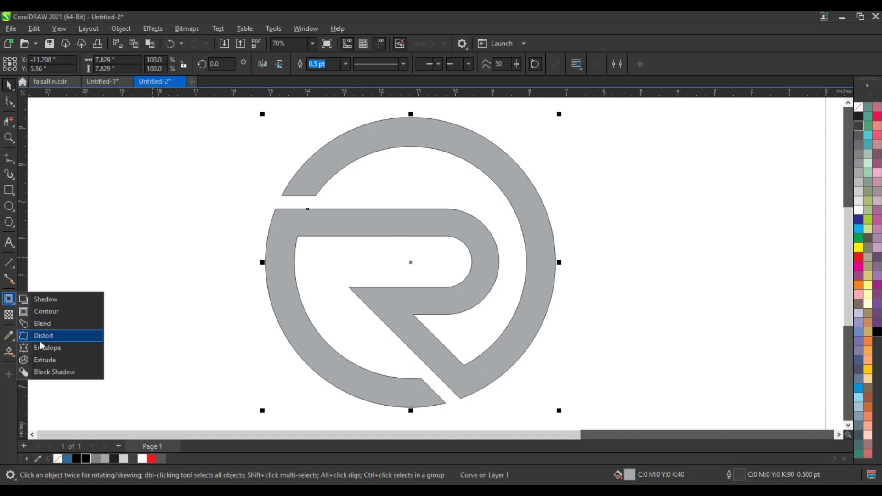
click(36, 362)
drag(423, 148, 415, 193)
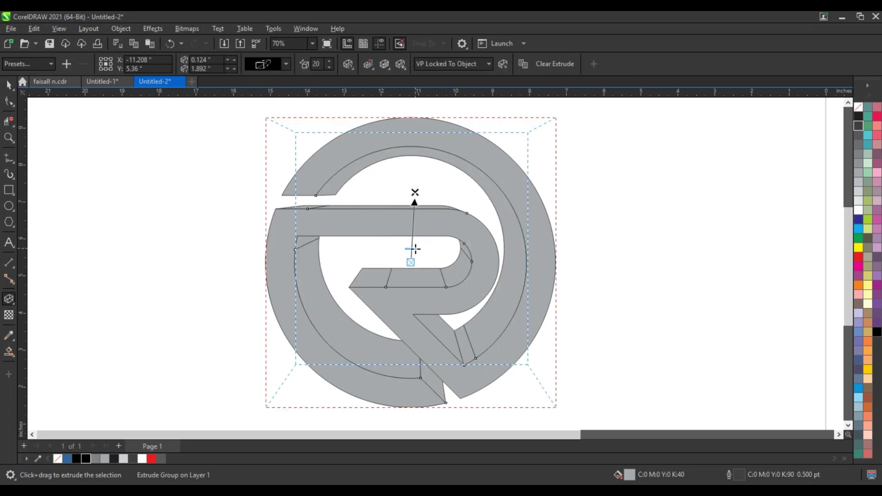
drag(415, 250, 415, 255)
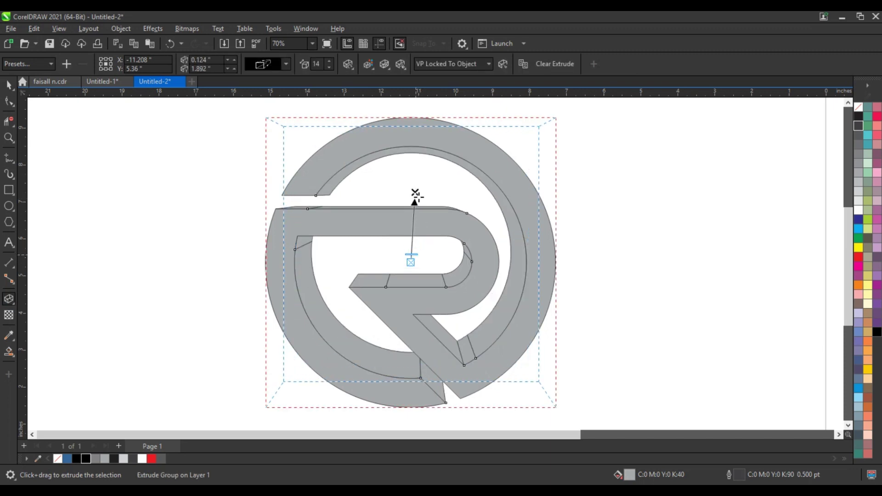
drag(415, 193, 410, 207)
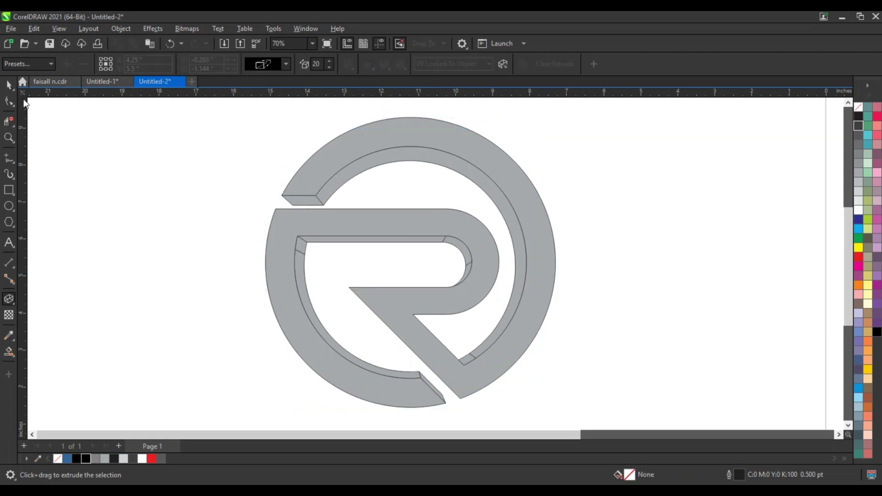
Step: Break the extrude group apart and ungroup the extruded side faces into separate objects
key(space)
click(427, 162)
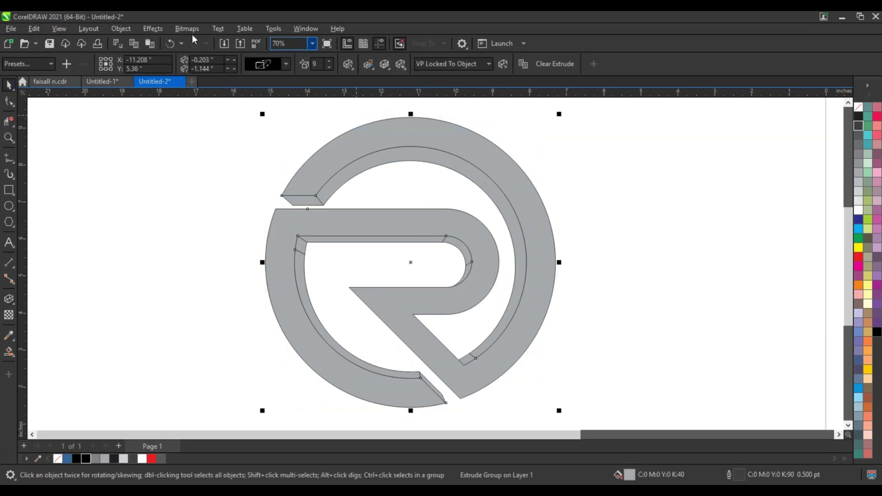
click(154, 30)
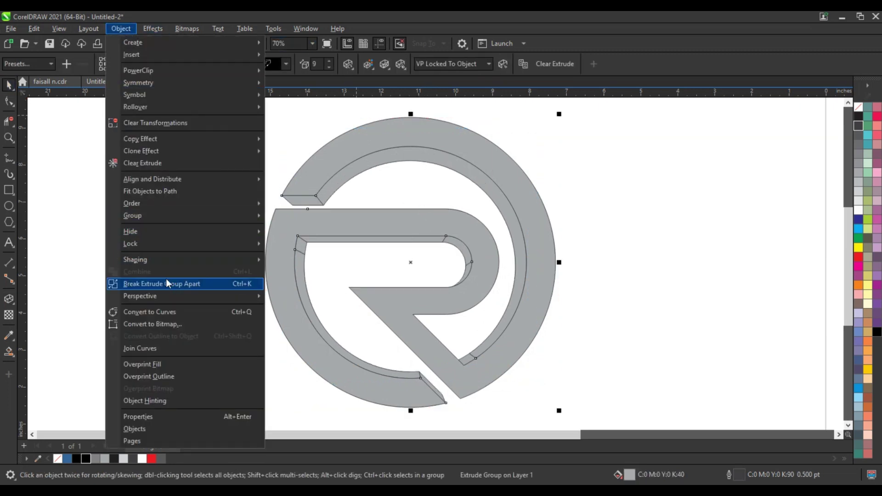
click(165, 281)
click(468, 356)
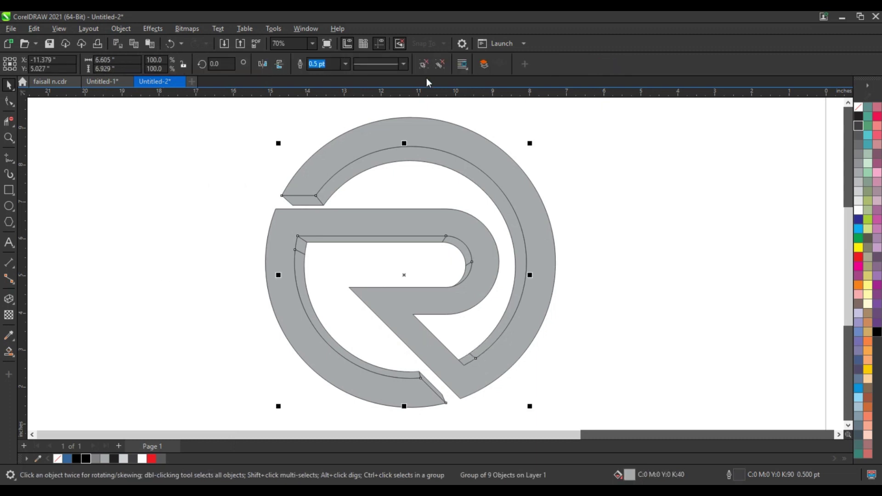
click(619, 229)
Step: Weld the small leg-corner face to the right inner ring face, and the small upper-left face to the left one
click(469, 358)
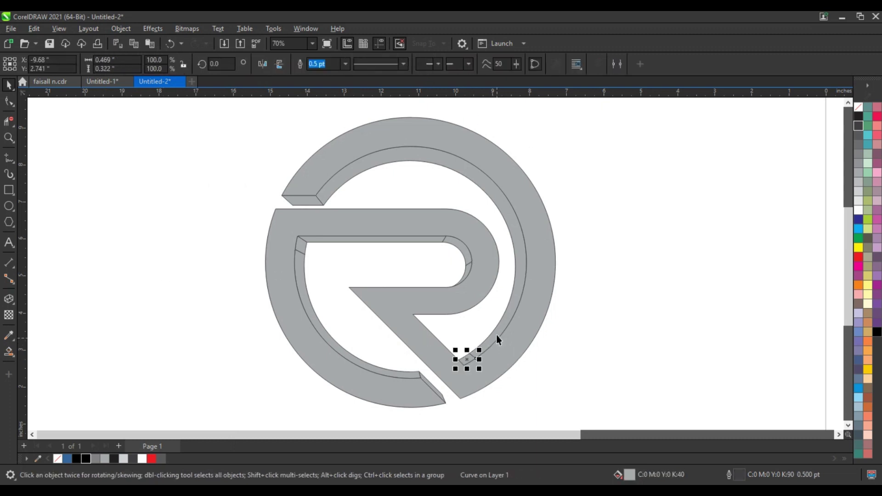
shift+click(496, 335)
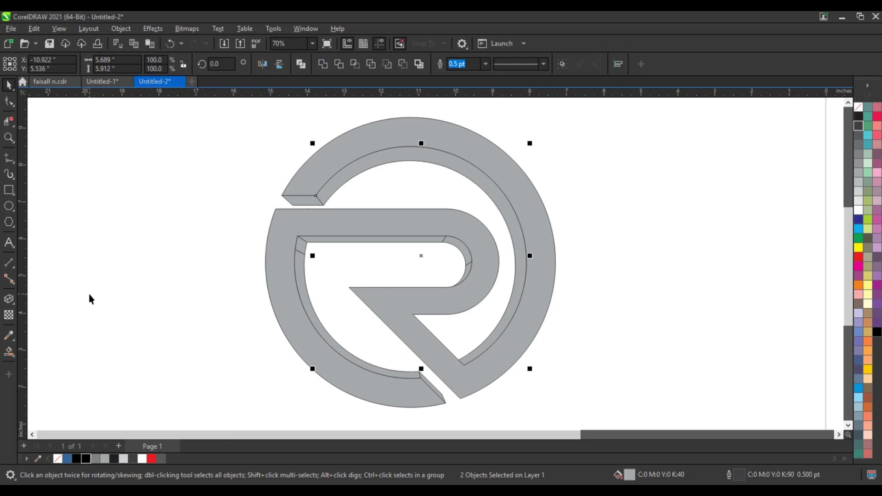
click(312, 256)
click(304, 250)
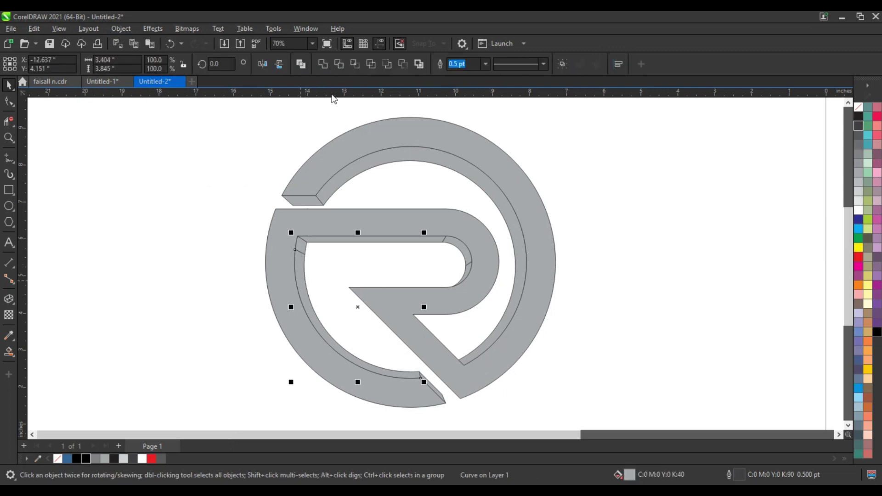
click(324, 69)
Step: Weld the straight and curved extruded faces inside the R's bowl into one shape
click(315, 241)
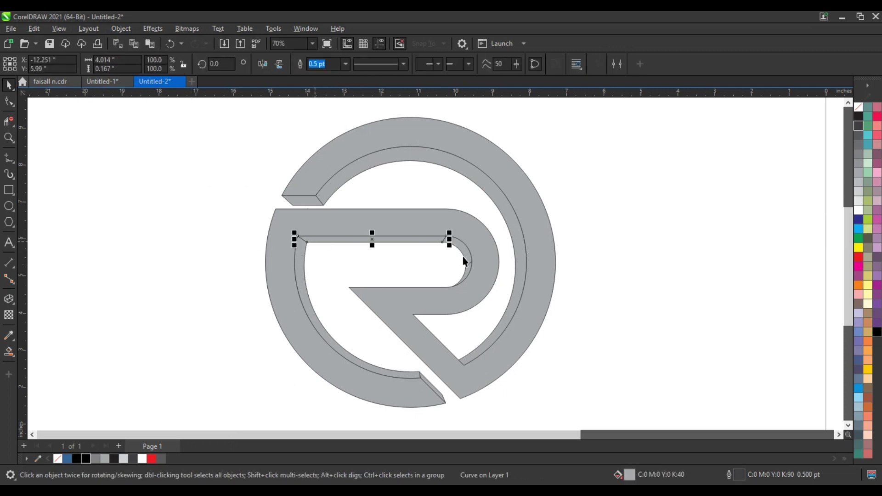
shift+click(461, 246)
shift+click(465, 275)
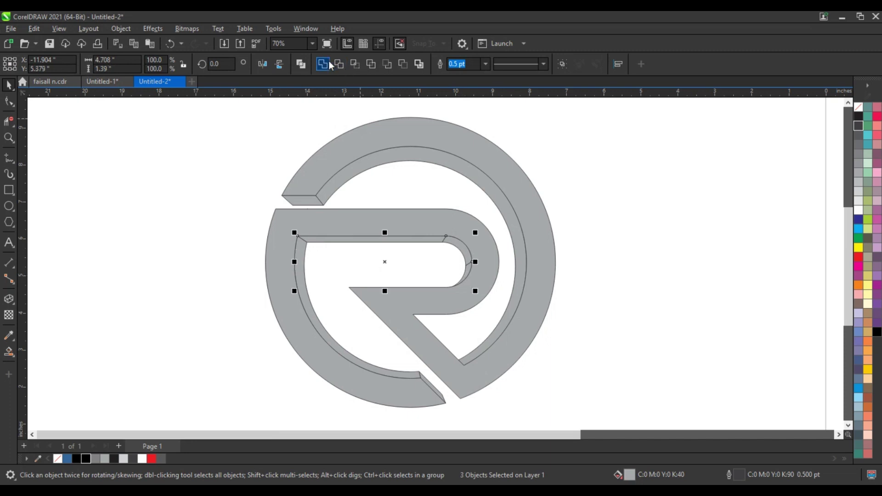
click(246, 272)
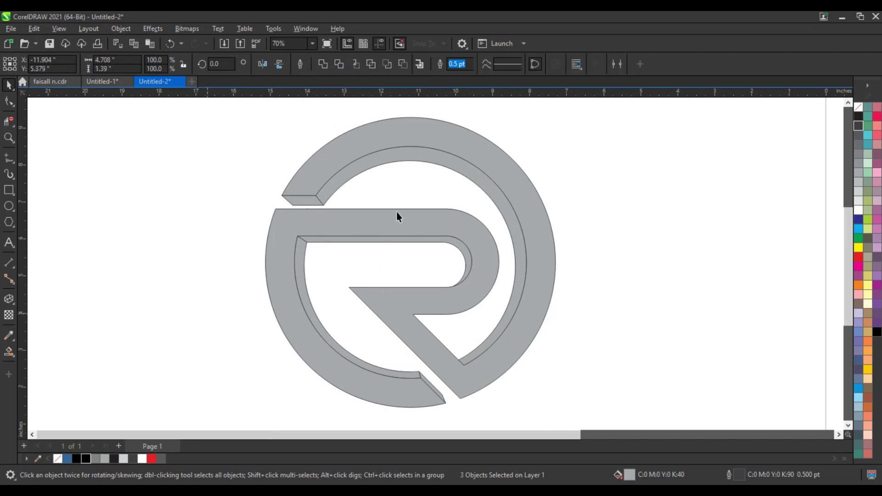
Step: Fill both inner ring side faces with 90% black
click(538, 203)
click(589, 254)
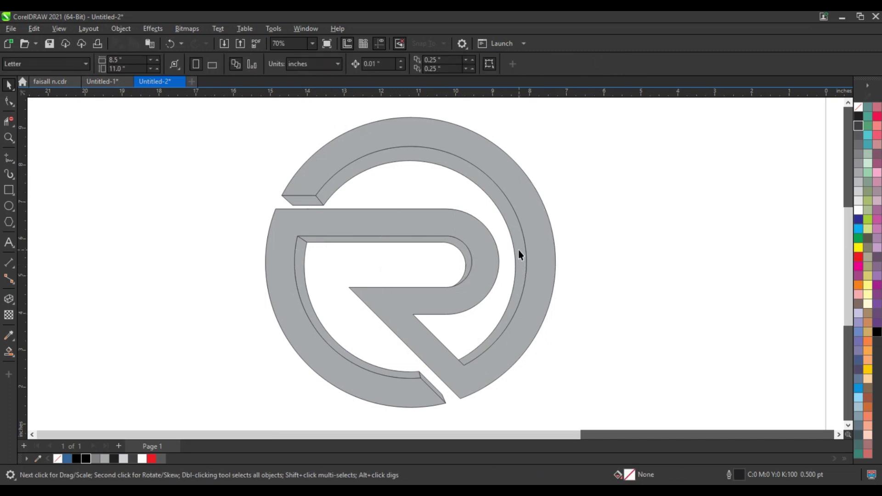
click(519, 251)
shift+click(300, 275)
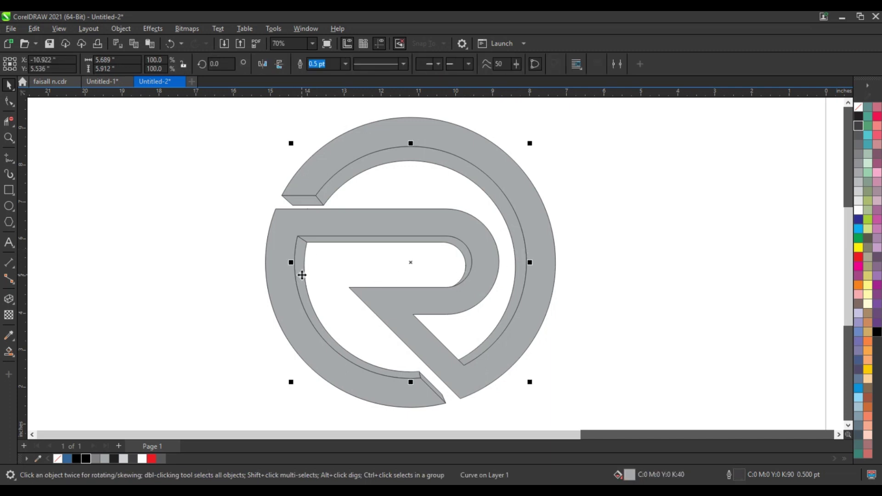
click(858, 125)
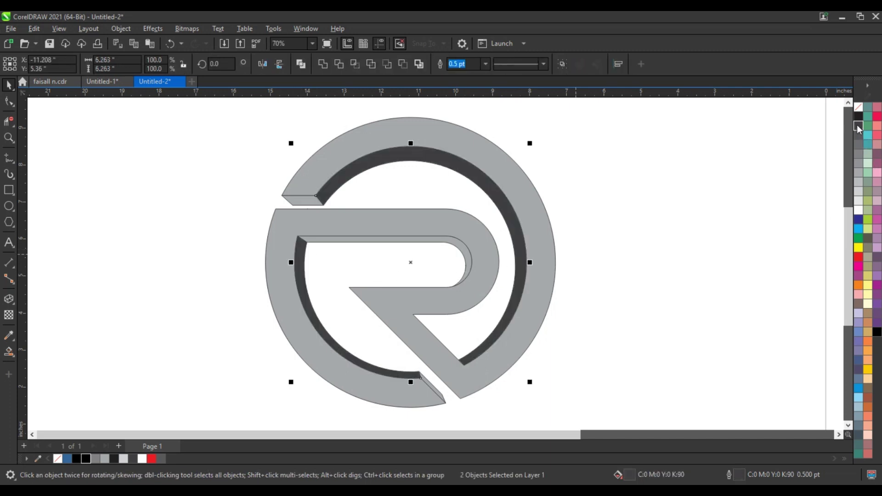
Step: Apply a linear gradient diagonally across the two ring faces, with 90% black at both ends and 10% black in the middle
key(g)
drag(392, 204, 451, 341)
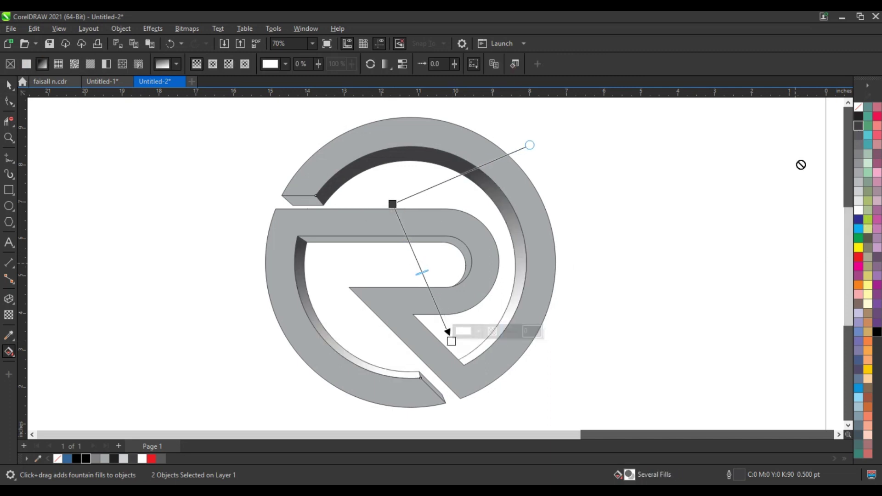
drag(453, 342, 452, 341)
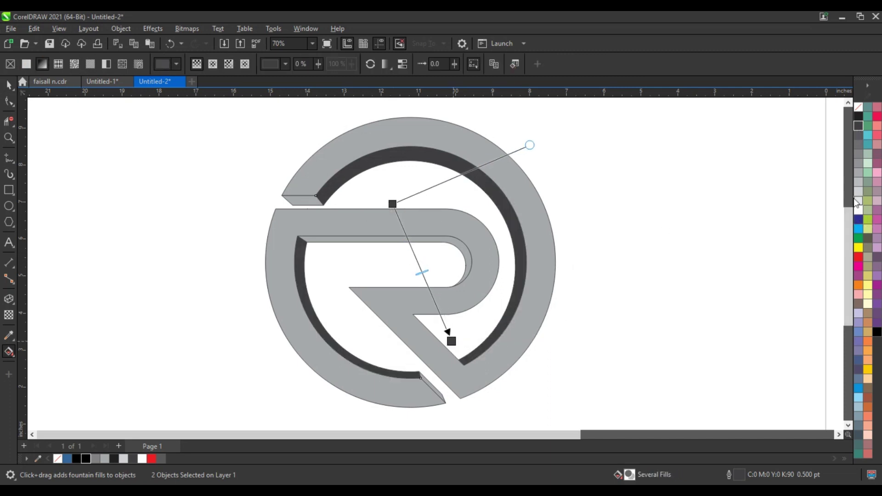
drag(858, 191, 418, 262)
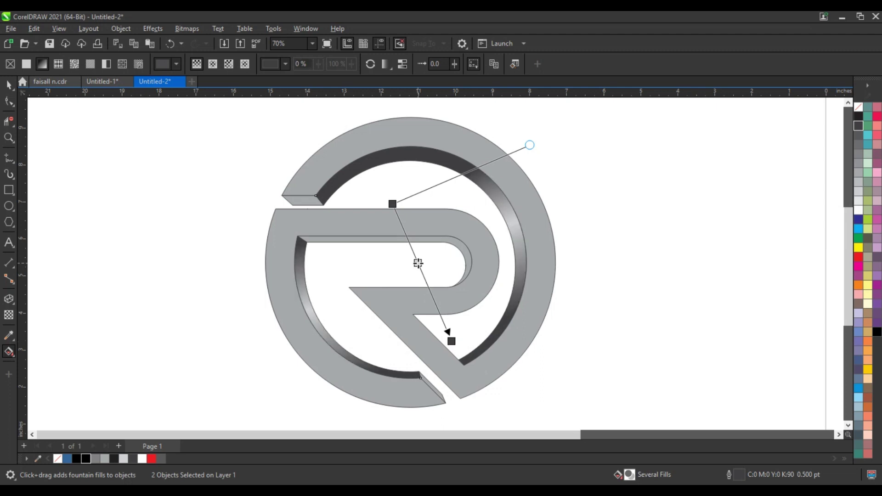
drag(860, 203, 418, 263)
Step: Stretch the ring faces' gradient from the upper-left inner edge to the leg corner and change both end colours to black
drag(452, 342, 461, 366)
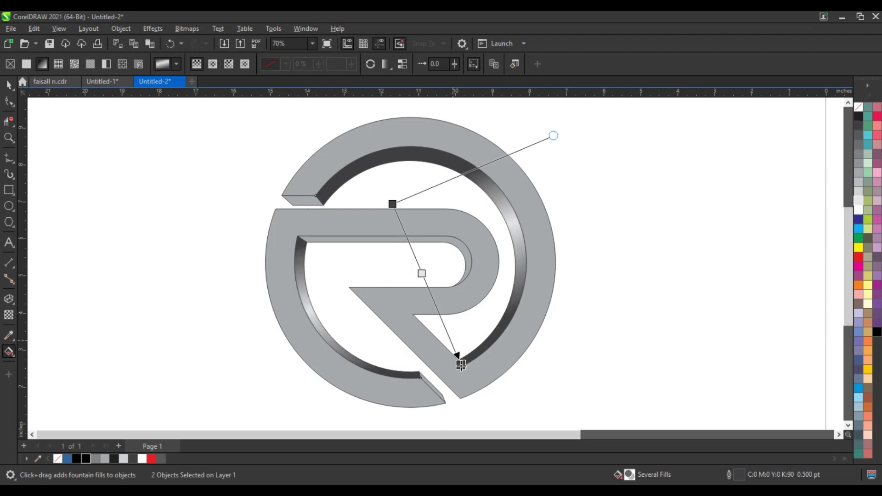
drag(393, 202, 370, 171)
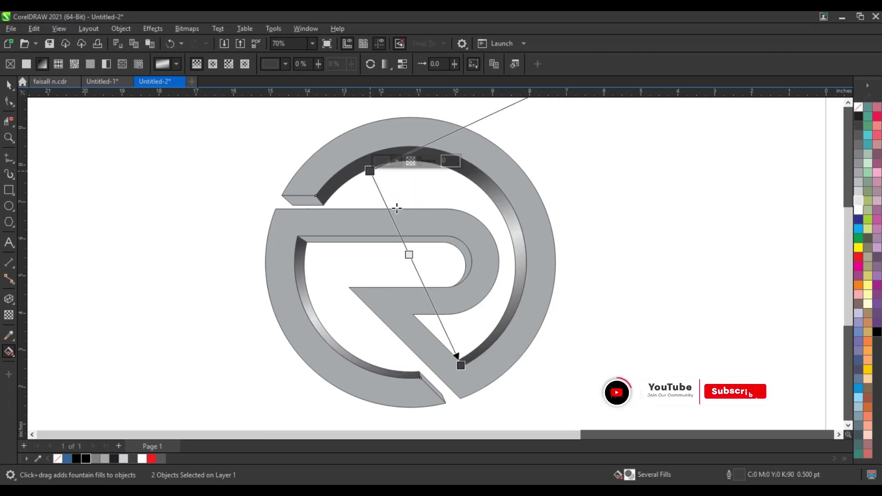
click(411, 260)
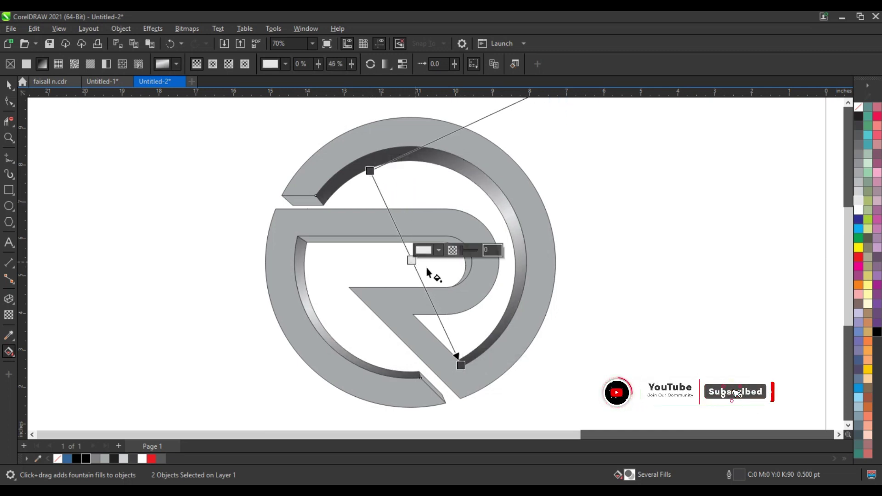
drag(792, 139, 370, 169)
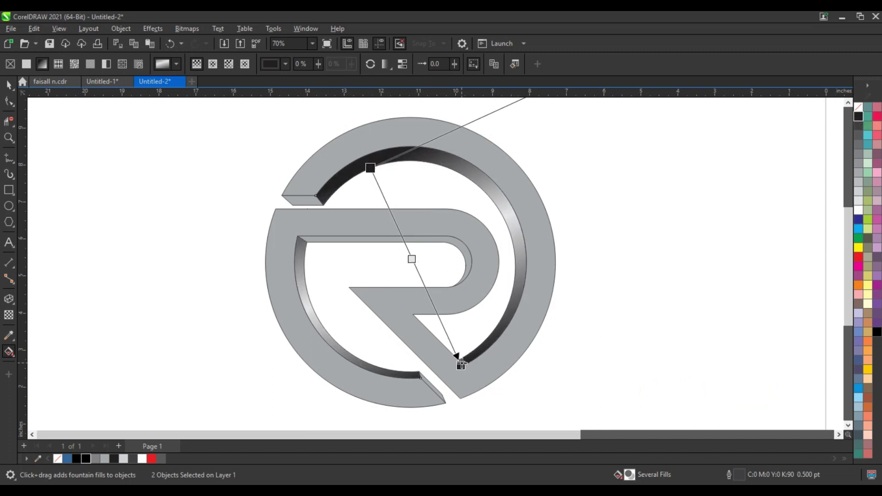
drag(462, 363, 458, 358)
click(9, 85)
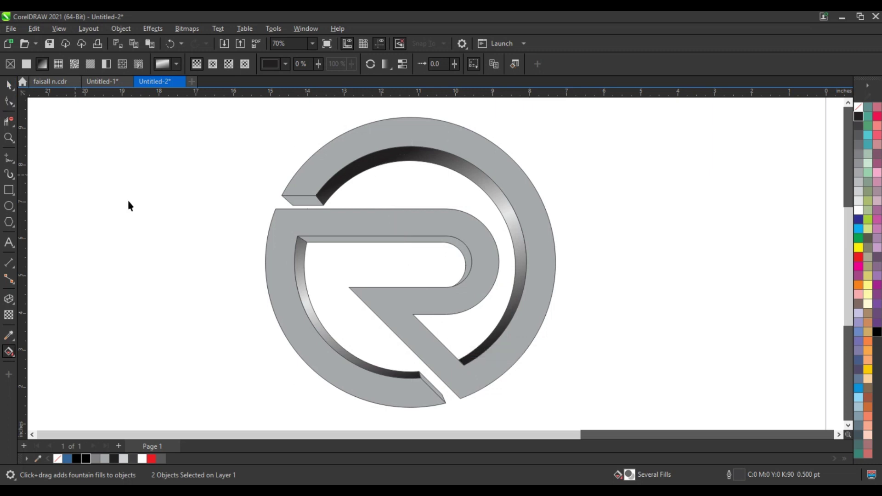
click(128, 203)
Step: Copy the ring face's gradient fill to the bowl face and the two small faces at the ring gaps
click(323, 260)
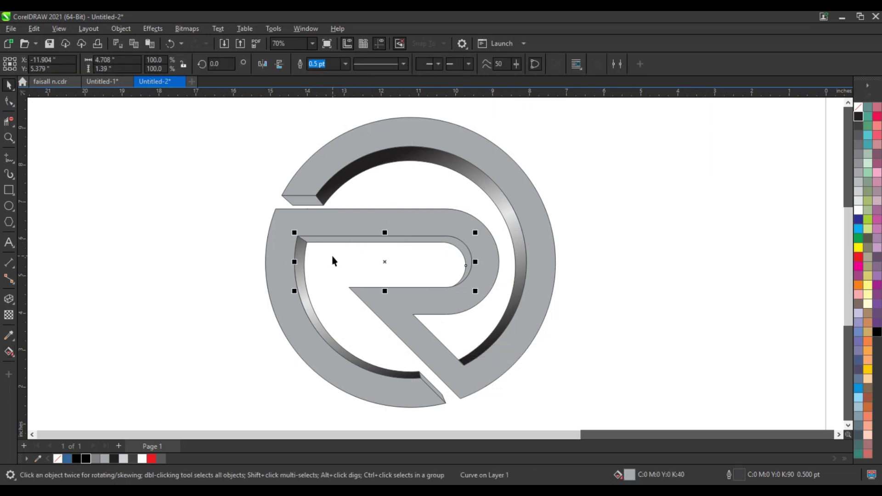
shift+click(434, 390)
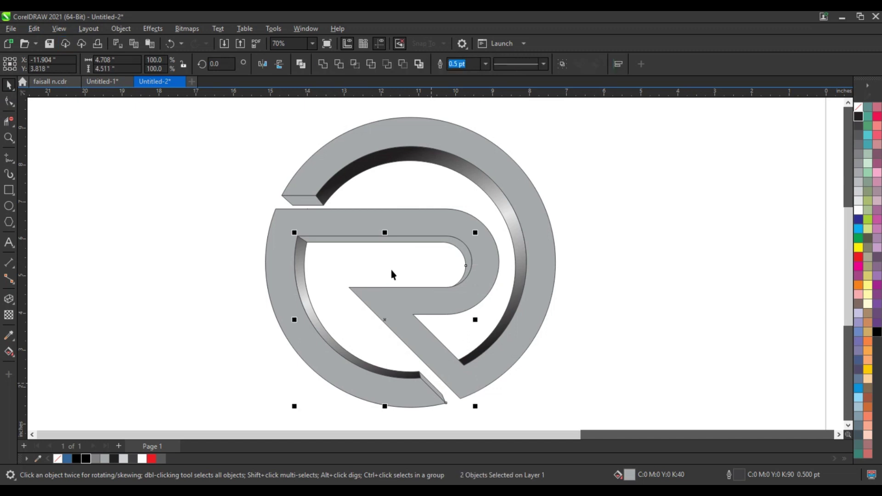
shift+click(309, 204)
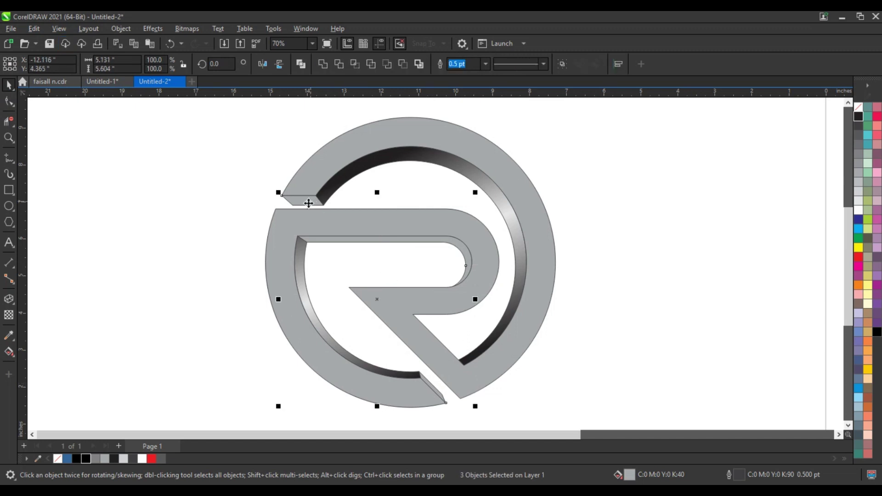
click(43, 30)
click(56, 103)
click(456, 269)
click(478, 183)
click(614, 211)
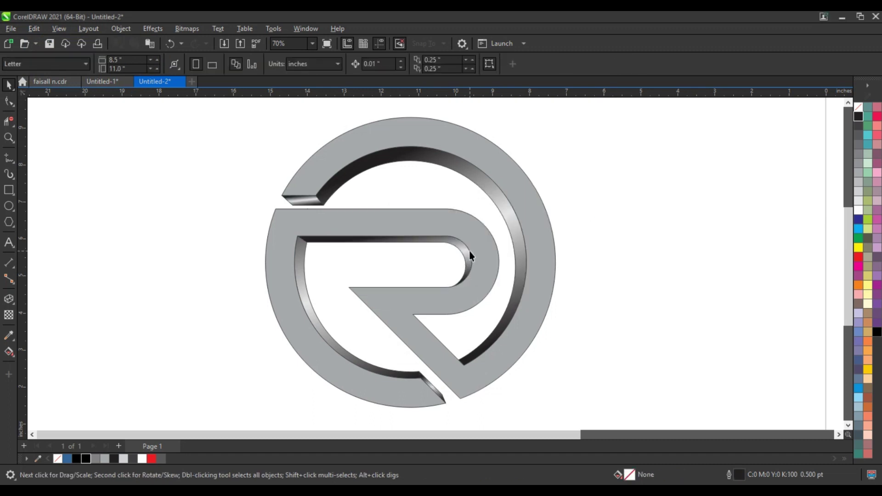
Step: Realign the bowl face's gradient from its upper-left corner toward the bowl's curve, and lengthen the gradient on the lower gap's end face
click(435, 260)
key(g)
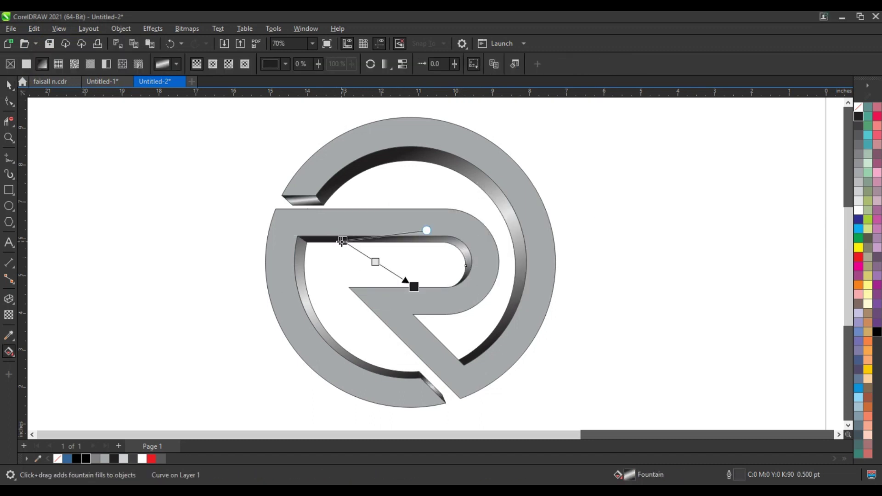
drag(342, 241, 282, 209)
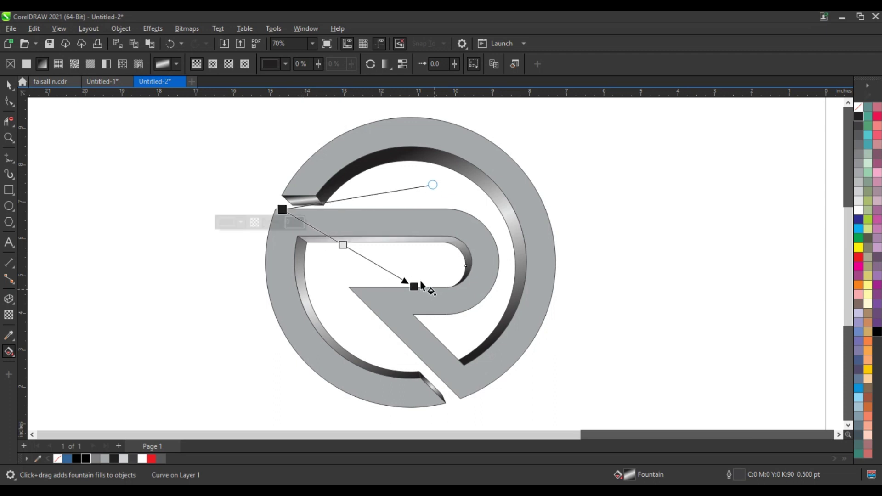
drag(415, 286, 426, 263)
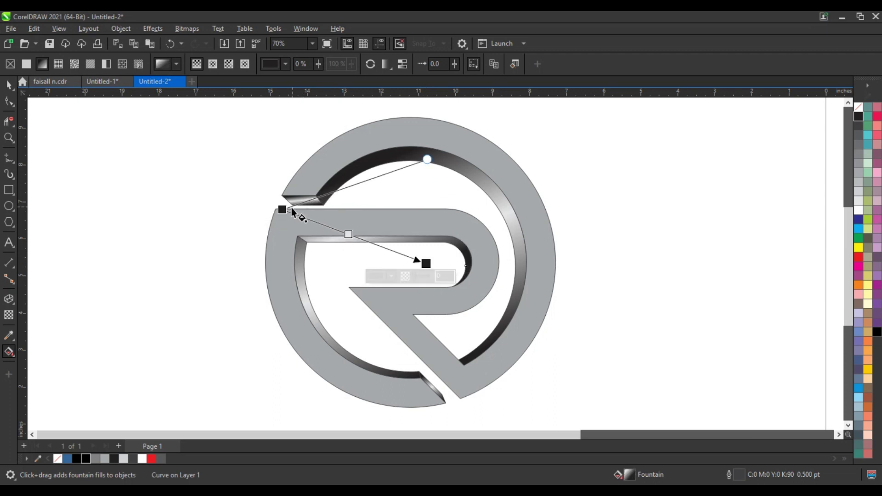
drag(283, 210, 297, 232)
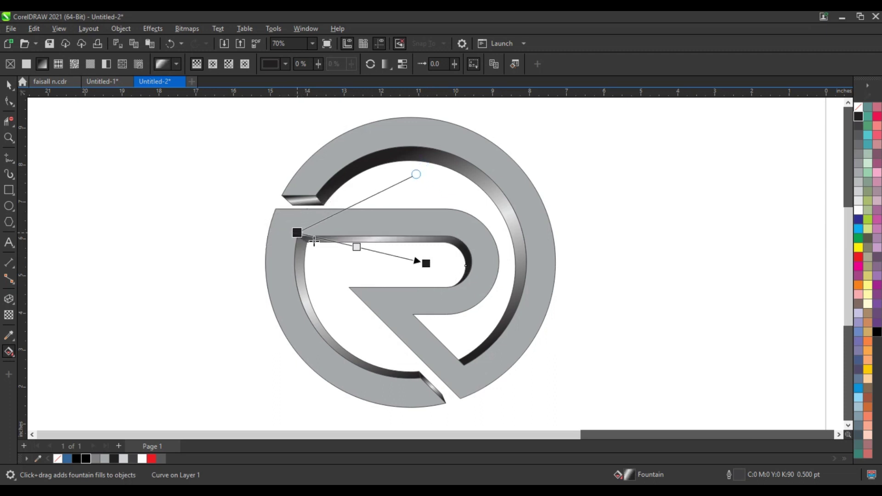
click(433, 389)
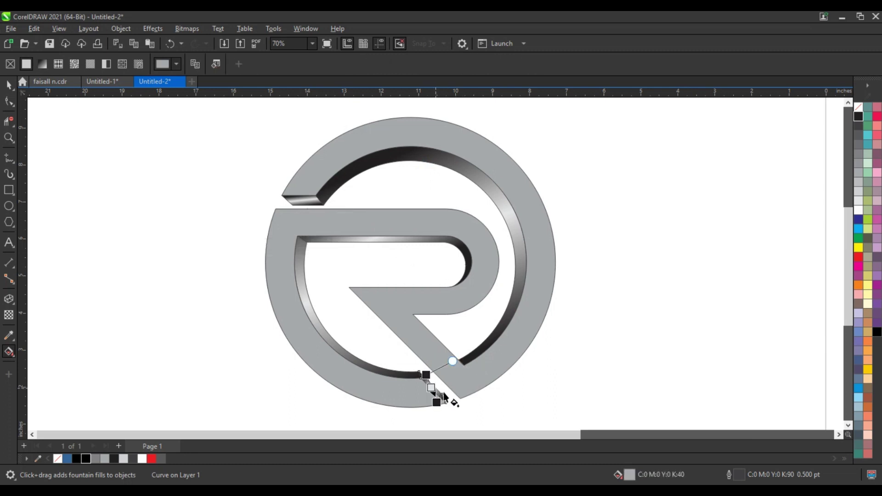
drag(422, 373, 399, 332)
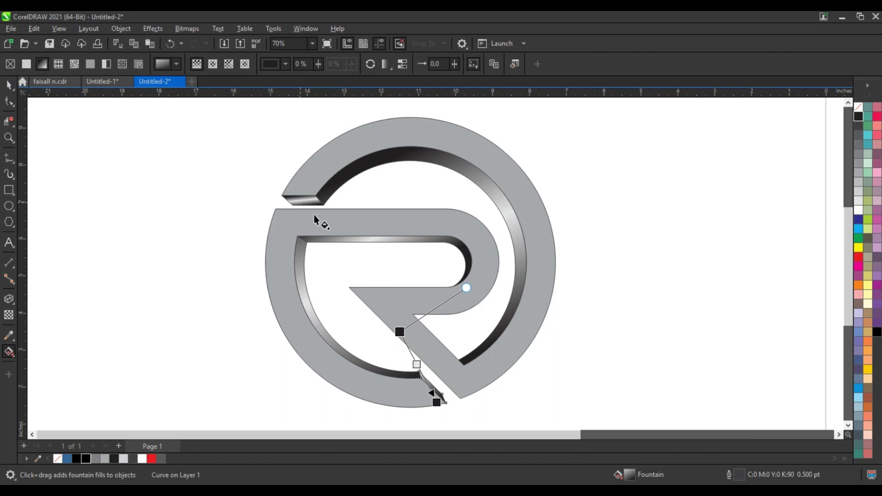
Step: Realign the gradient on the upper gap's end face horizontally, starting near its left end and extending beyond its right end
click(296, 197)
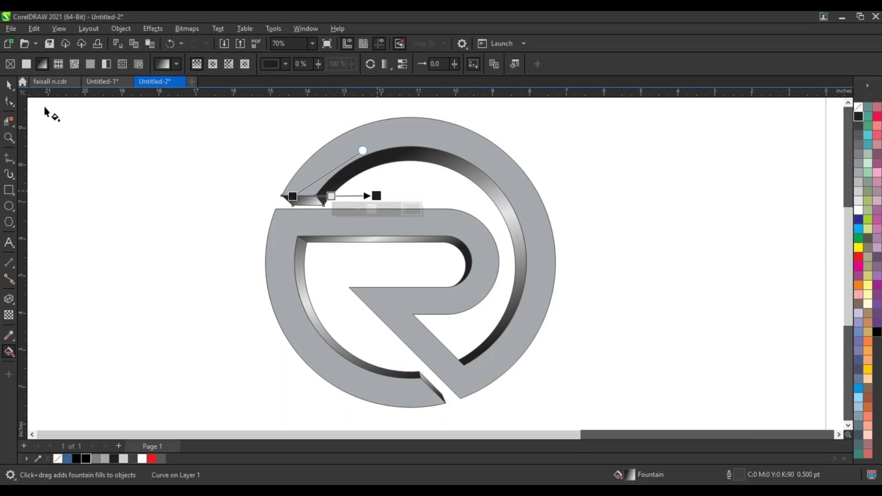
click(9, 84)
click(130, 183)
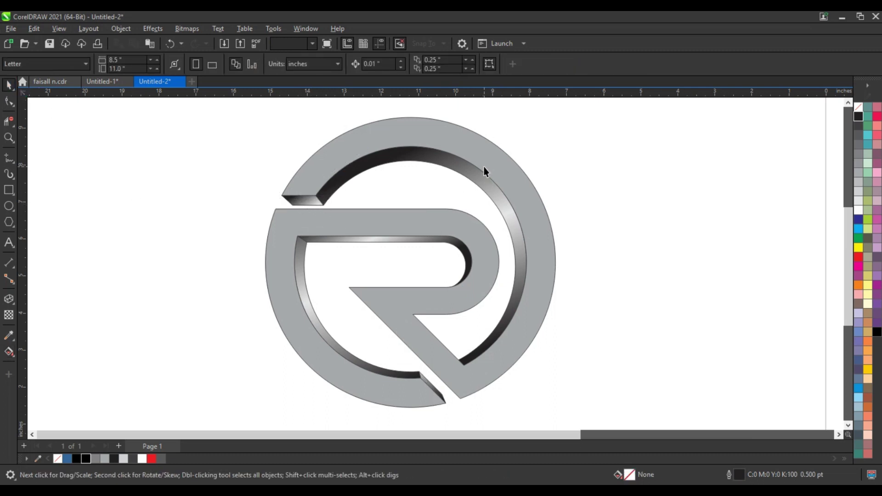
Step: Fill the logo's front face with a vertical linear gradient, from dark grey at the bottom to light grey at the top
click(526, 217)
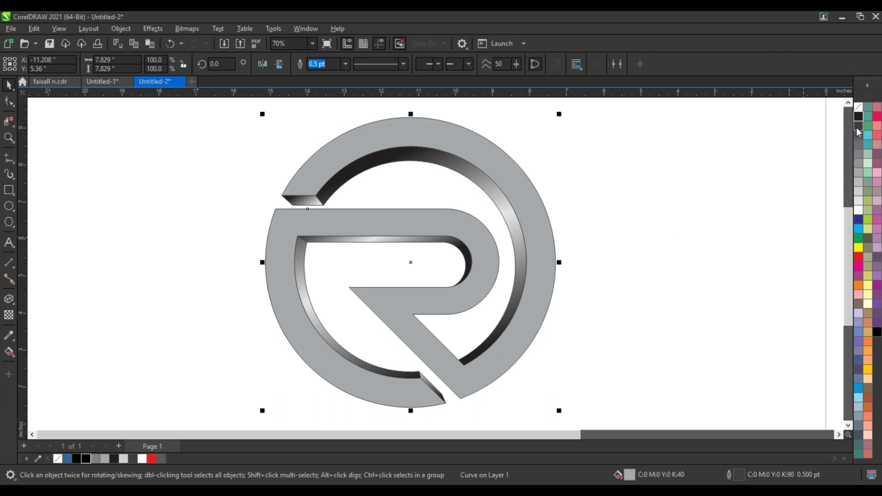
click(857, 129)
key(g)
drag(423, 182, 423, 175)
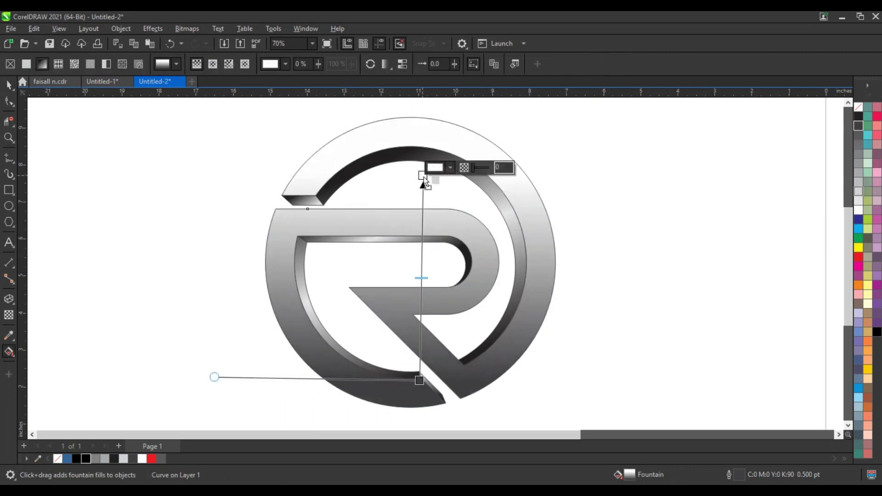
drag(423, 175, 419, 140)
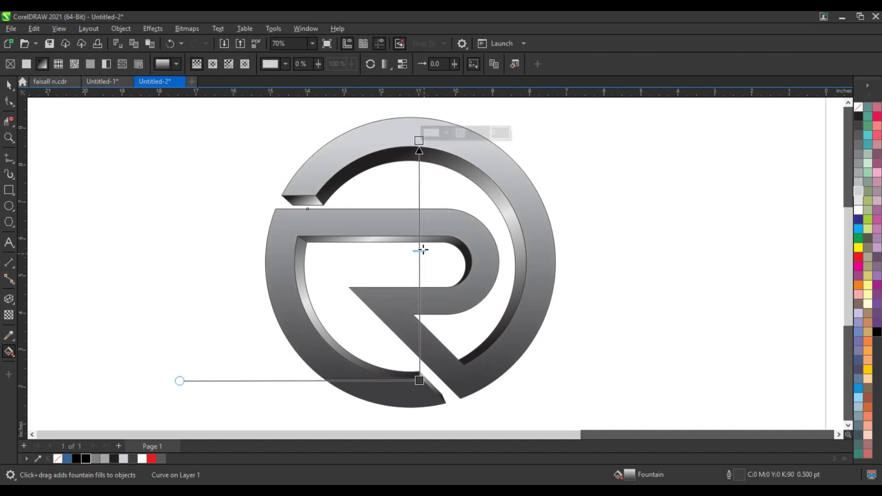
click(8, 85)
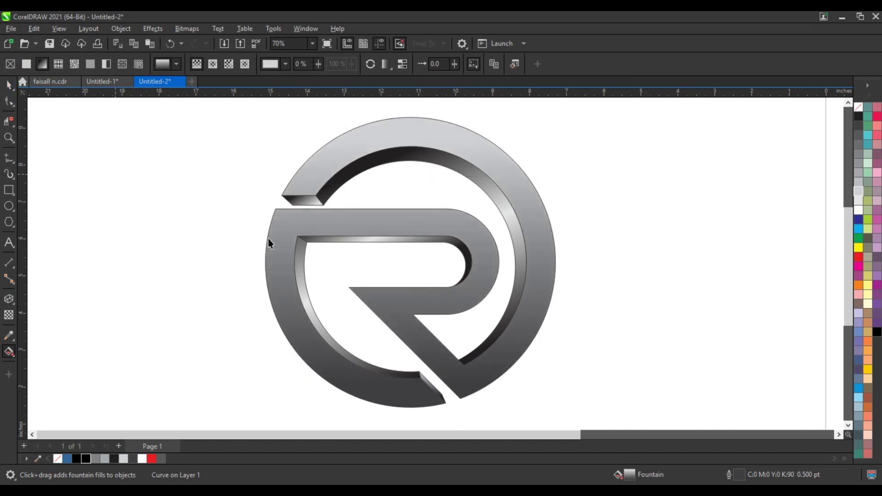
Step: Draw a circle about 6.126 inches in diameter in the empty area beside the logo
scroll(269, 239, down, 1)
click(9, 207)
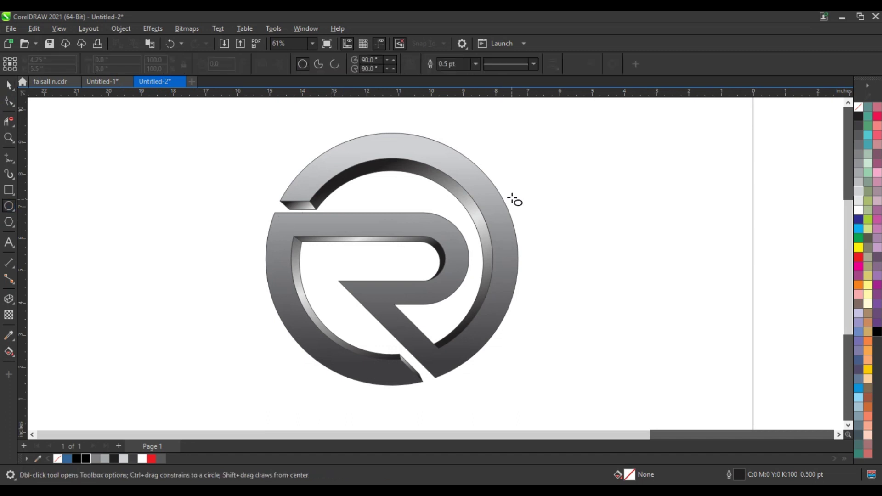
drag(539, 165, 637, 363)
key(space)
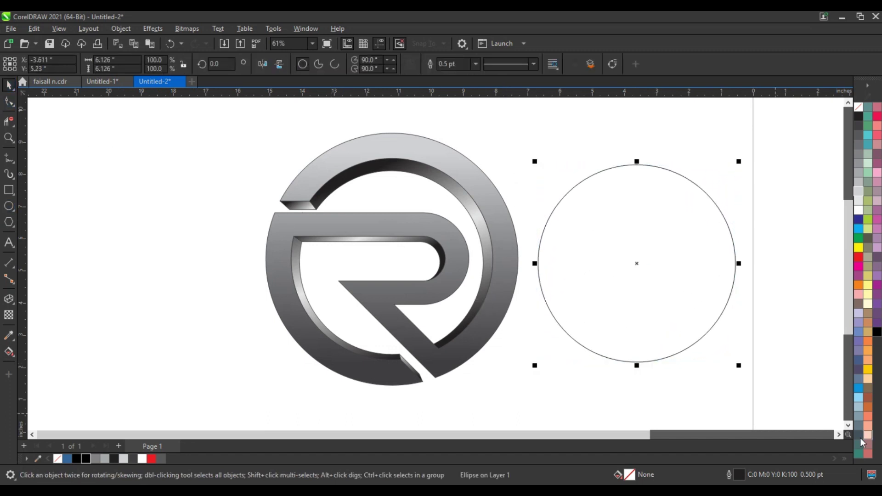
click(839, 435)
Step: Add a drop shadow to the circle from its top edge to its bottom edge, with the feather direction set to Outside
click(9, 299)
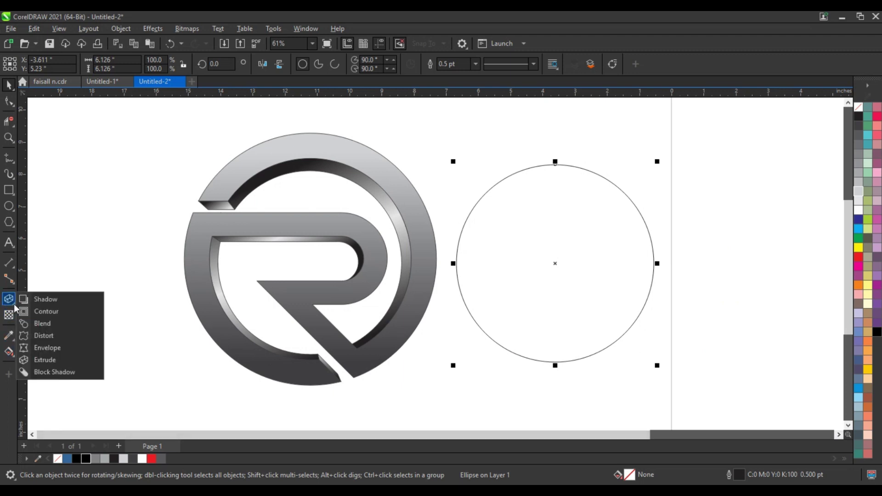
click(43, 299)
drag(556, 165, 557, 361)
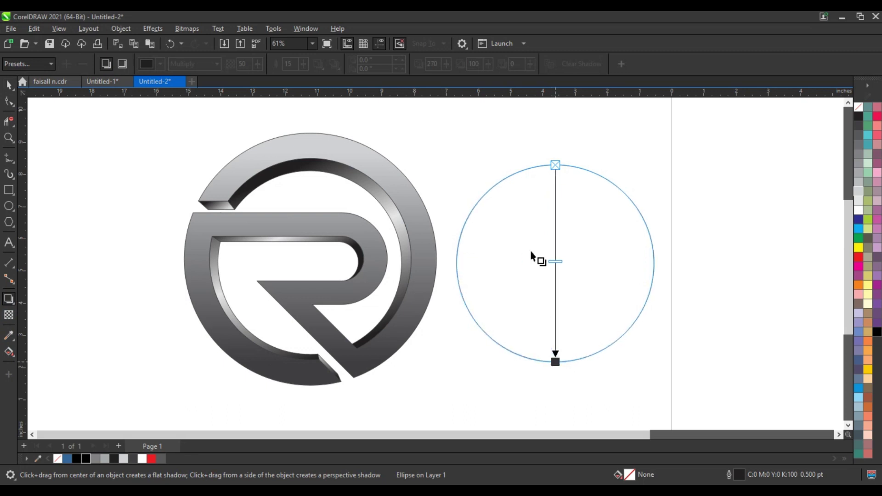
click(318, 64)
click(345, 115)
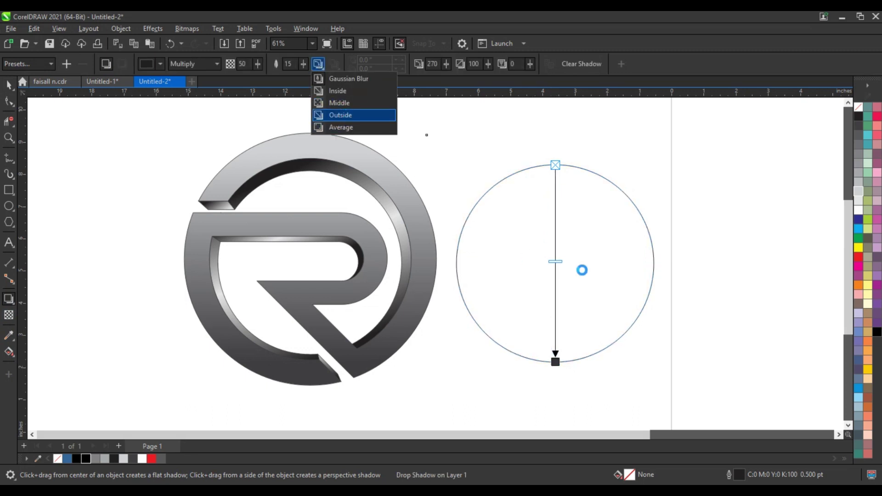
Step: Set the circle's shadow colour to black, its merge mode to Normal and its opacity to 64
click(156, 63)
click(150, 87)
click(191, 174)
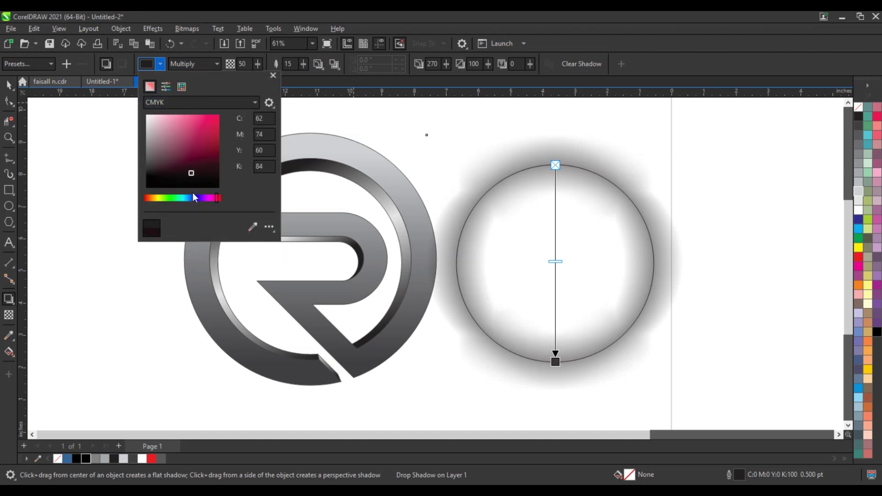
click(193, 64)
click(193, 64)
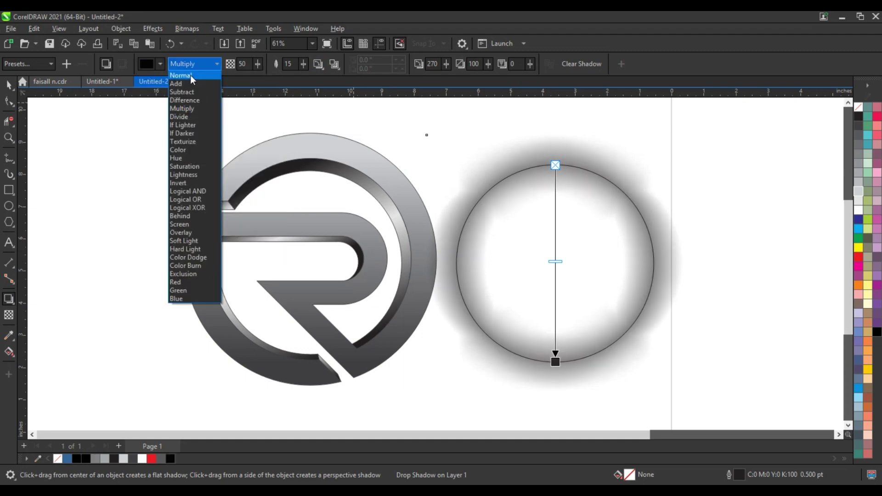
click(192, 76)
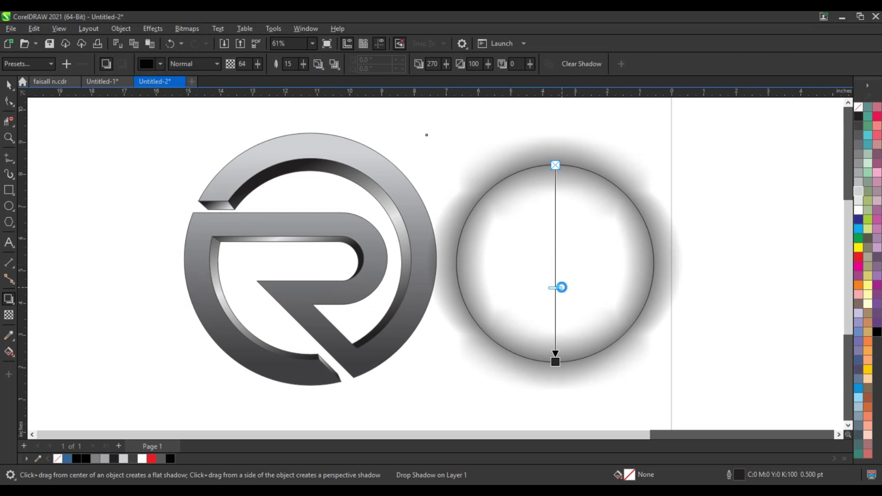
key(space)
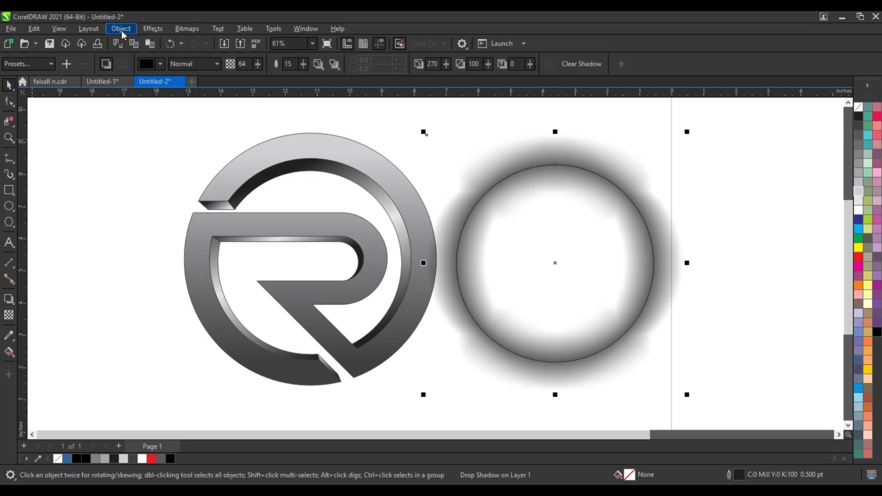
Step: Break the drop shadow apart from the circle and PowerClip the shadow inside the circle
click(121, 28)
click(169, 284)
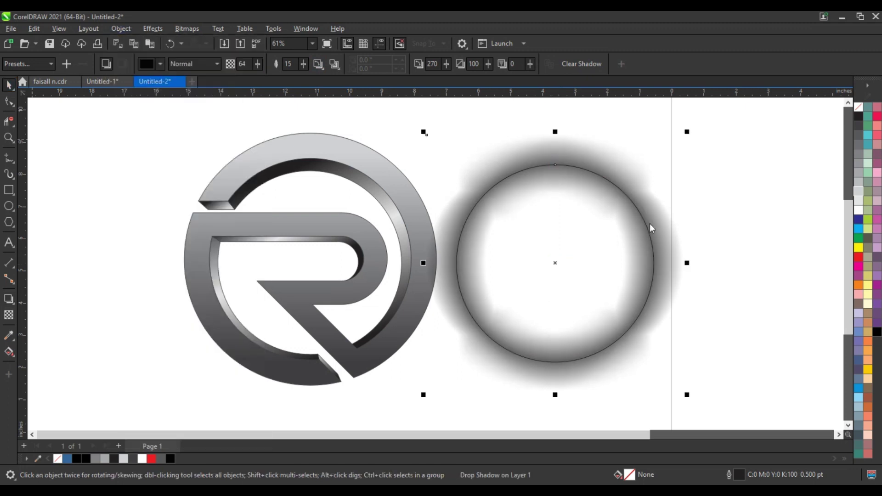
click(647, 180)
key(ctrl+w)
click(618, 193)
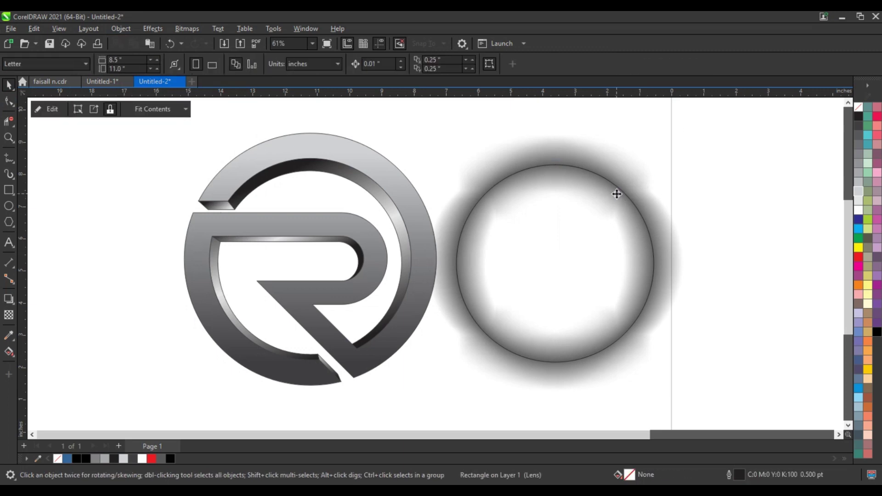
Step: Fill the circle with a gradient running upward from black through two red stops to white
click(877, 332)
key(g)
drag(591, 341, 565, 227)
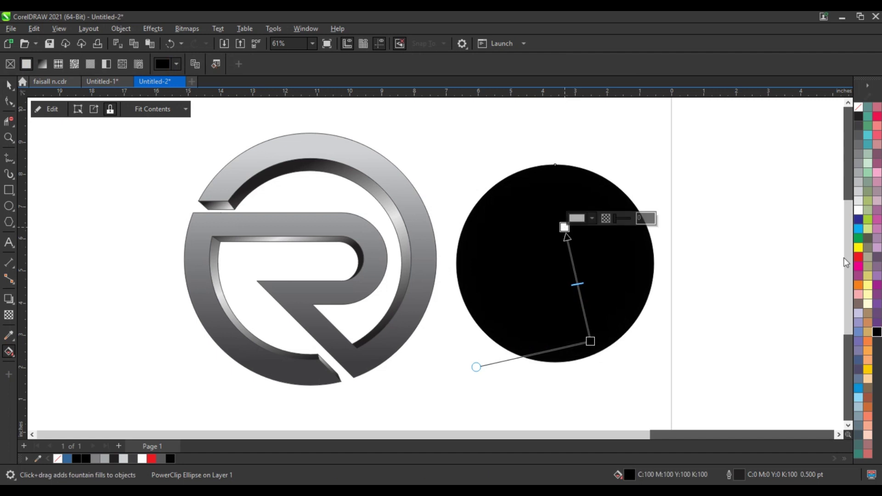
drag(587, 294, 575, 271)
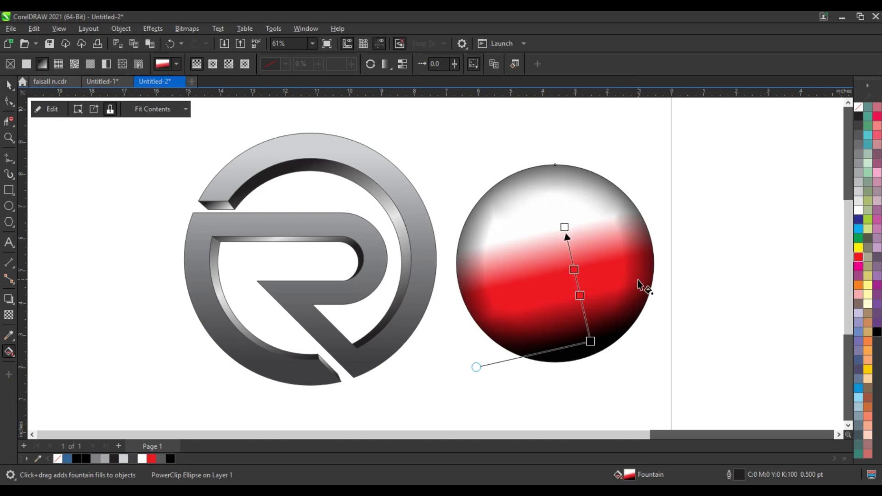
Step: Make the circle's gradient elliptical, centre its white highlight slightly above the middle and extend its black end past the lower edge
click(213, 64)
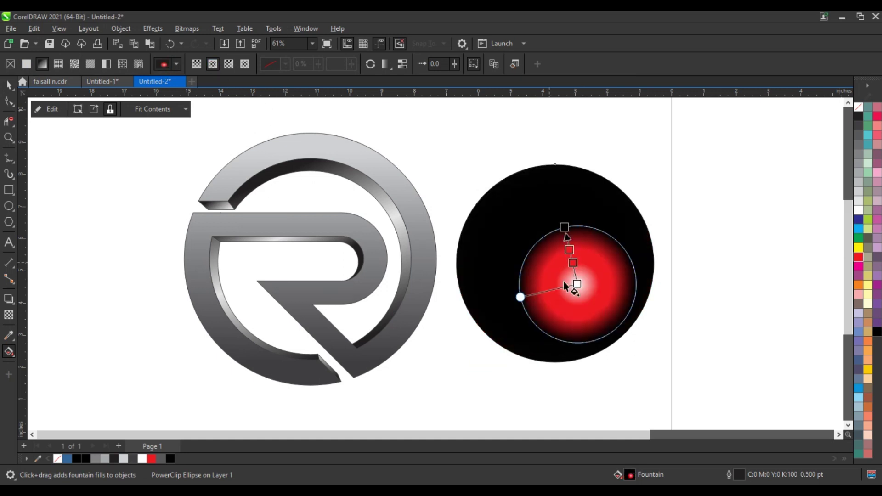
drag(572, 285, 558, 254)
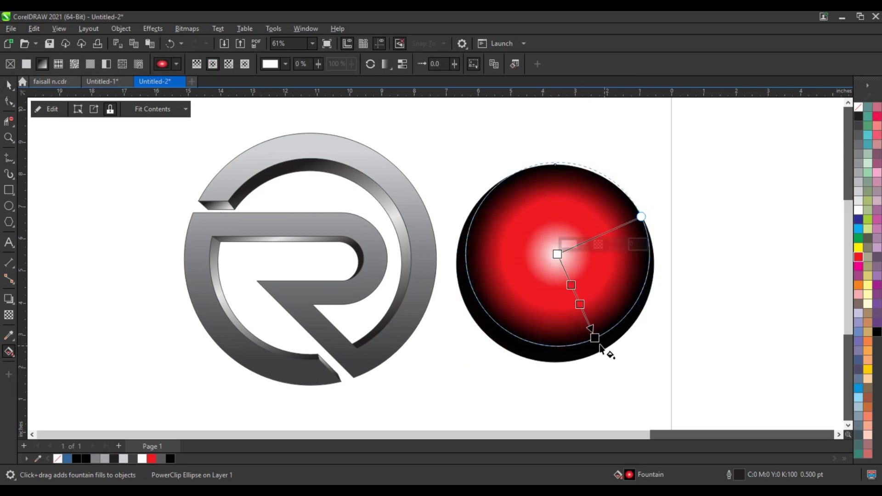
drag(596, 340, 602, 368)
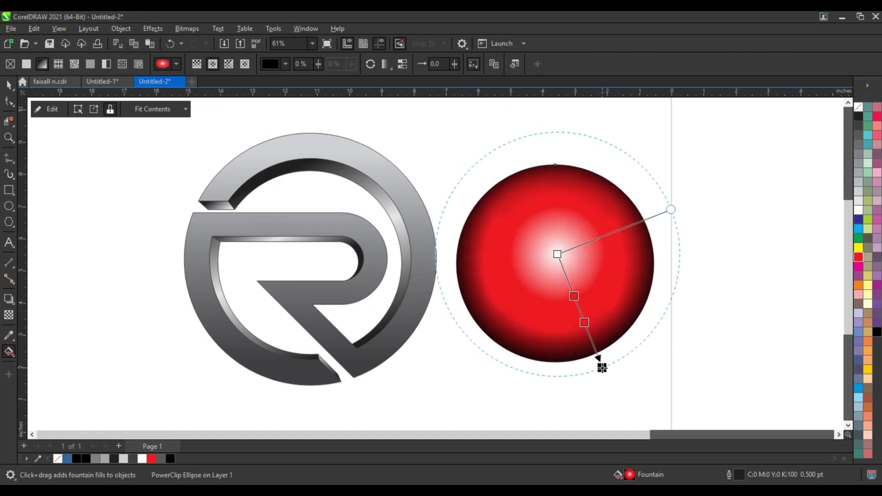
click(9, 85)
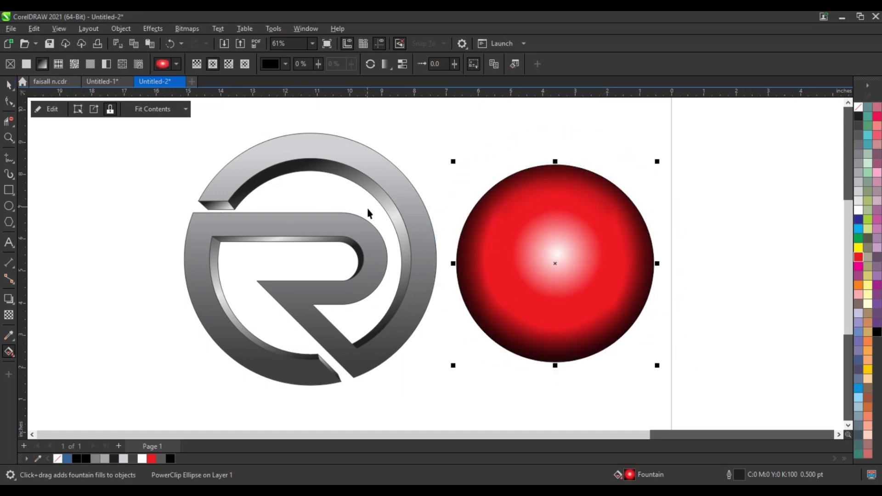
Step: Move the red sphere into the middle of the ring and scale it down to about 5.613 inches
click(298, 231)
drag(297, 228, 294, 224)
drag(411, 156, 408, 169)
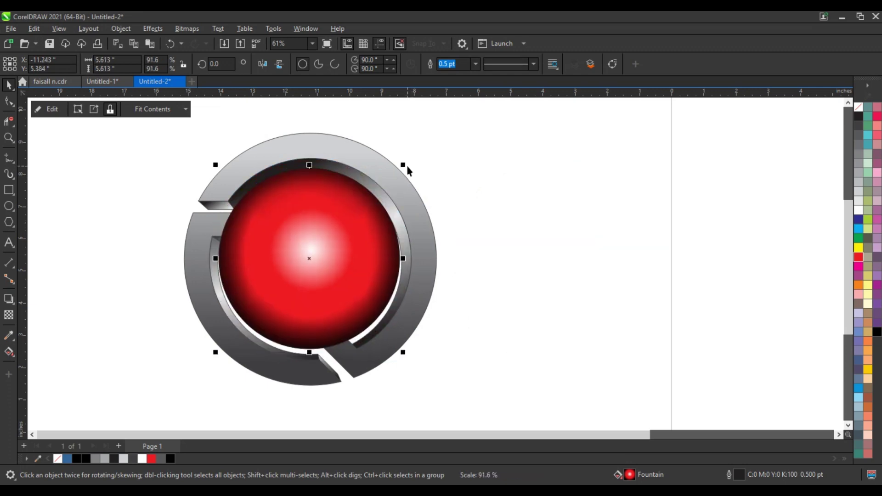
Step: Place the red sphere behind the R and nudge it down and right until it sits centred in the ring
key(Down)
key(Down)
key(Down)
key(Down)
key(Down)
key(Down)
key(Down)
key(Down)
key(Down)
key(Down)
key(Down)
key(Down)
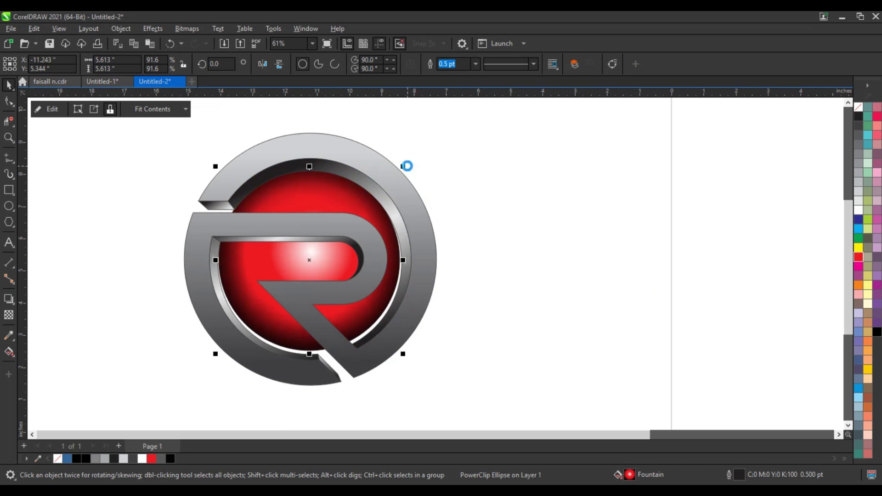
key(Down)
key(Right)
key(Right)
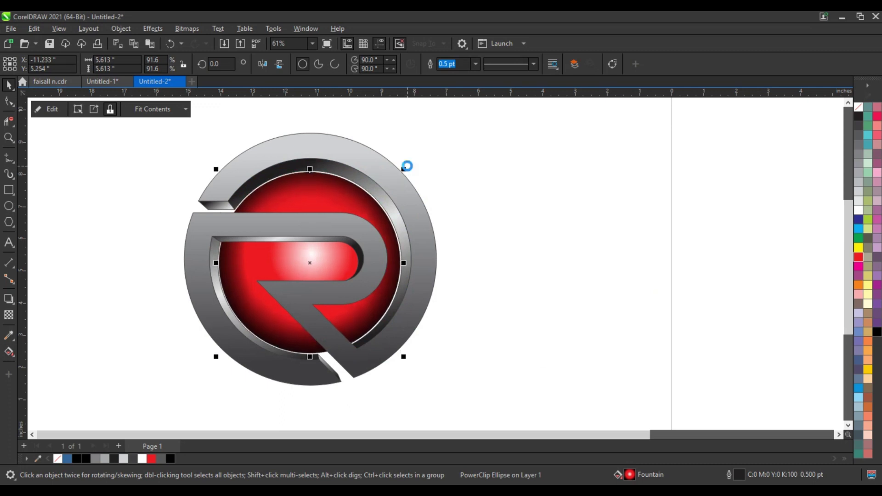
key(Up)
Step: Shift the centre of the sphere's gradient up so its white highlight sits behind the R's upper bar
key(g)
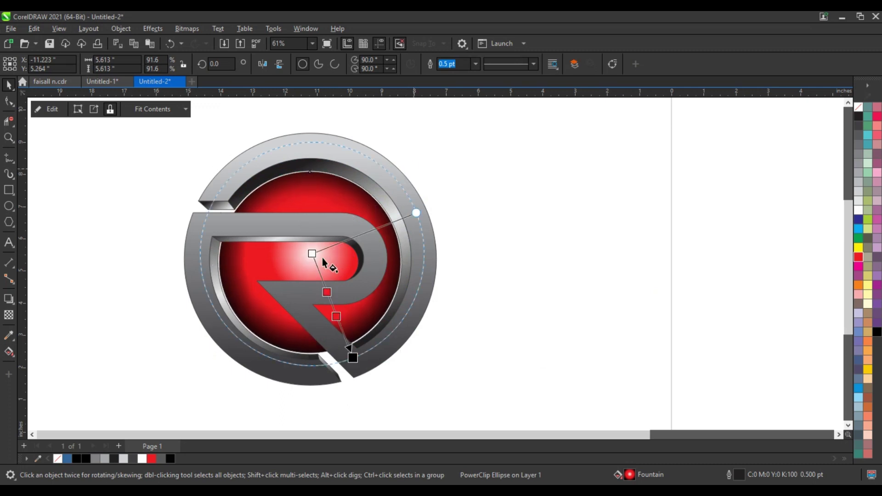
drag(315, 253, 314, 233)
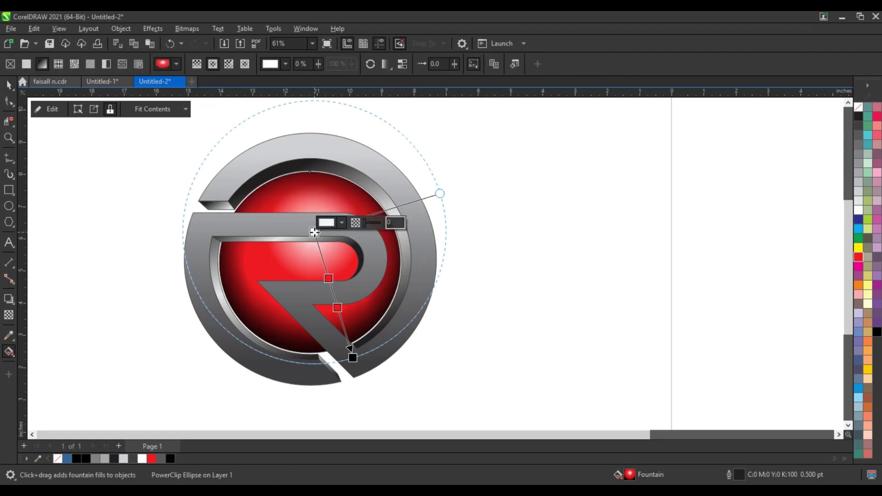
click(9, 84)
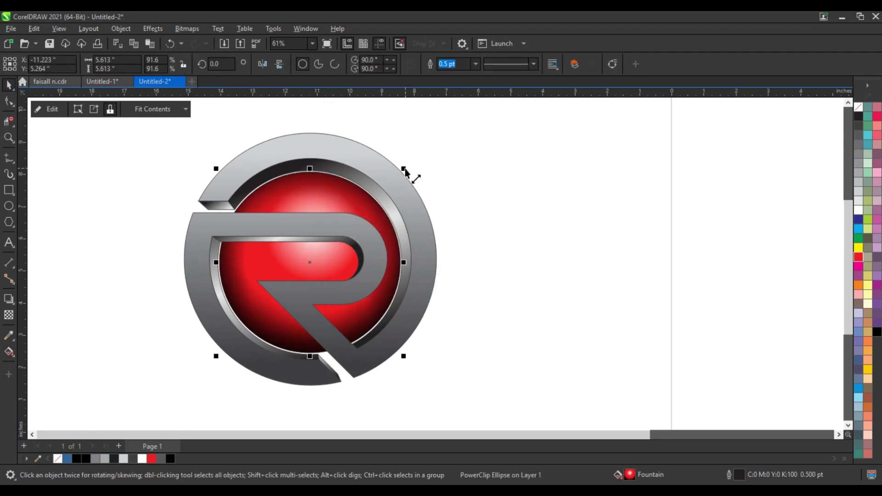
Step: Examine the assembled logo's overall shading at several zoom levels
click(547, 266)
scroll(547, 266, down, 2)
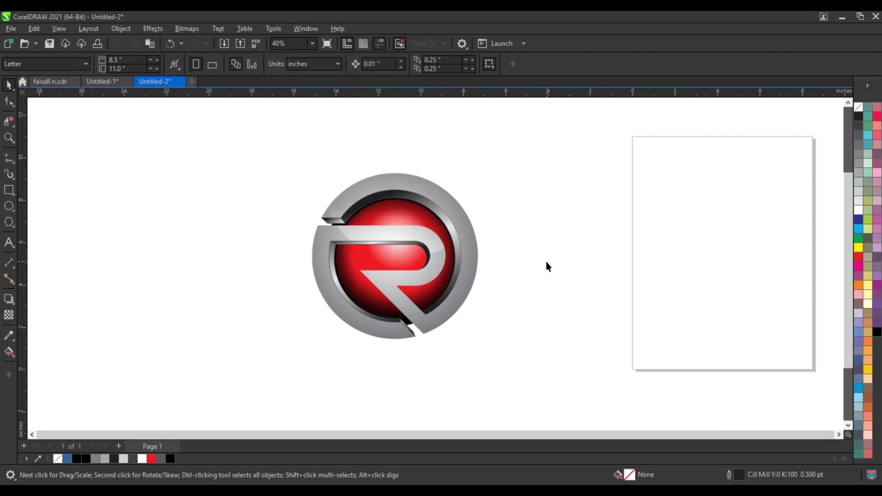
scroll(547, 266, down, 1)
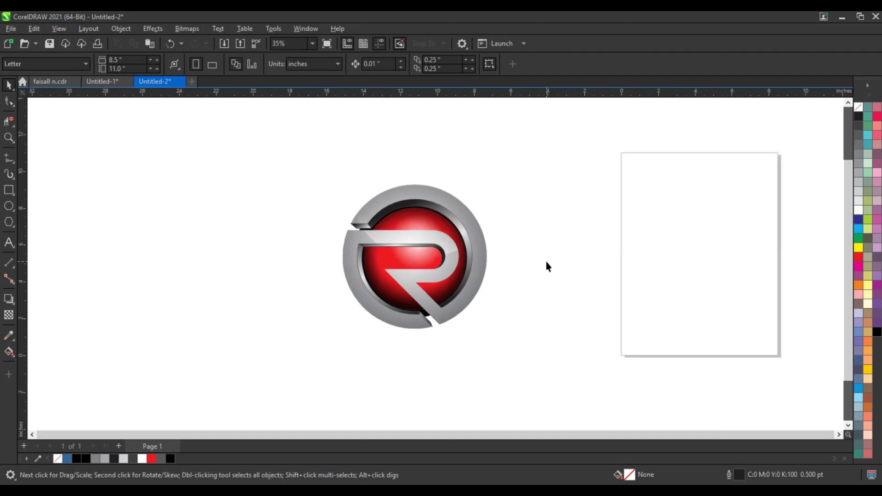
scroll(547, 262, up, 1)
scroll(548, 262, down, 1)
scroll(548, 262, up, 2)
scroll(549, 262, down, 2)
scroll(548, 267, up, 2)
Step: Redirect the front face's elliptical gradient from white at the ring's upper part to dark grey at its bottom edge
click(455, 221)
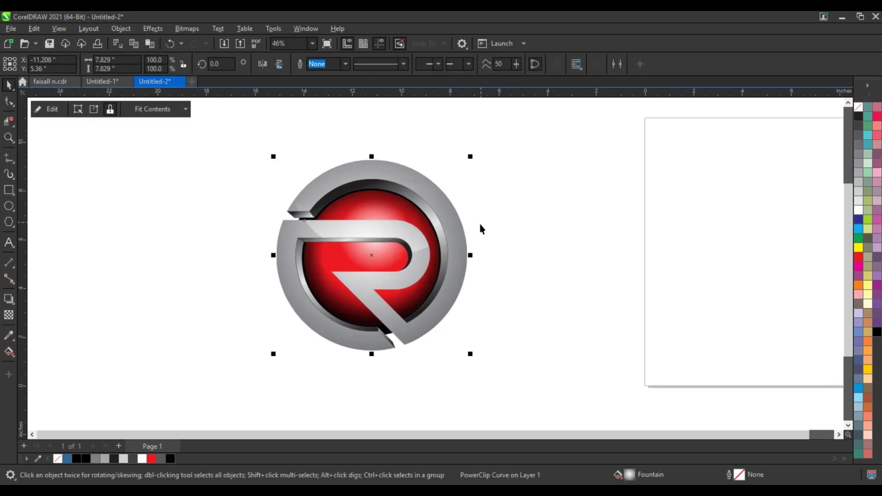
key(g)
drag(348, 336, 381, 196)
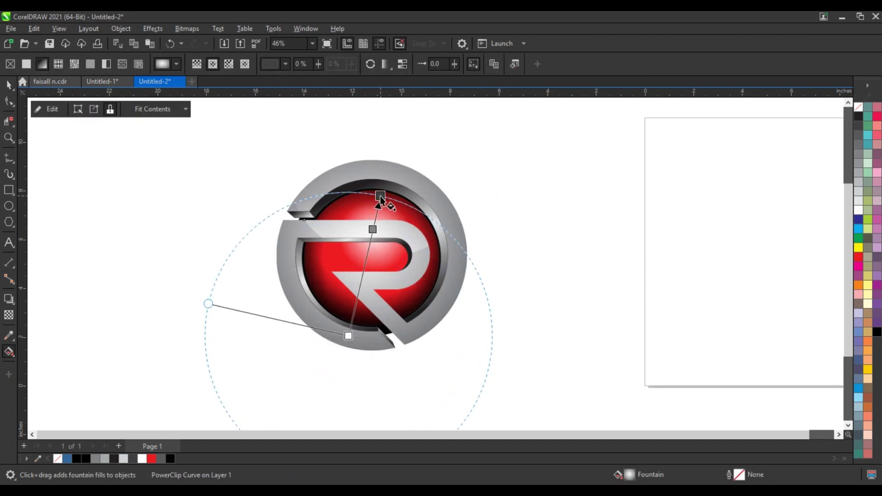
mouse_move(390, 163)
mouse_down()
mouse_move(373, 300)
mouse_move(352, 358)
mouse_up()
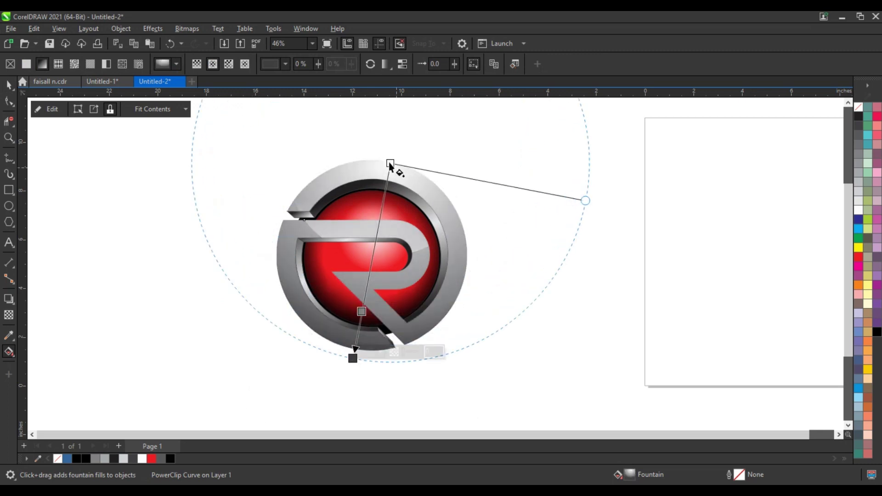
drag(391, 164, 389, 190)
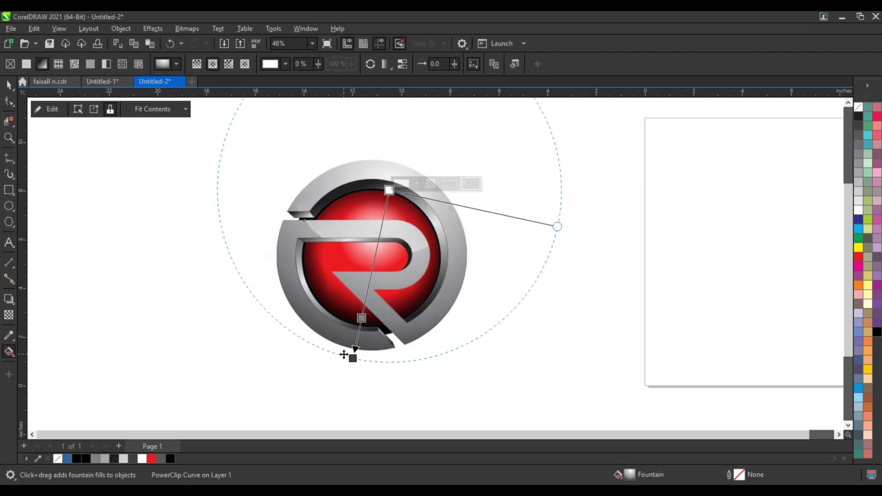
drag(352, 354, 355, 345)
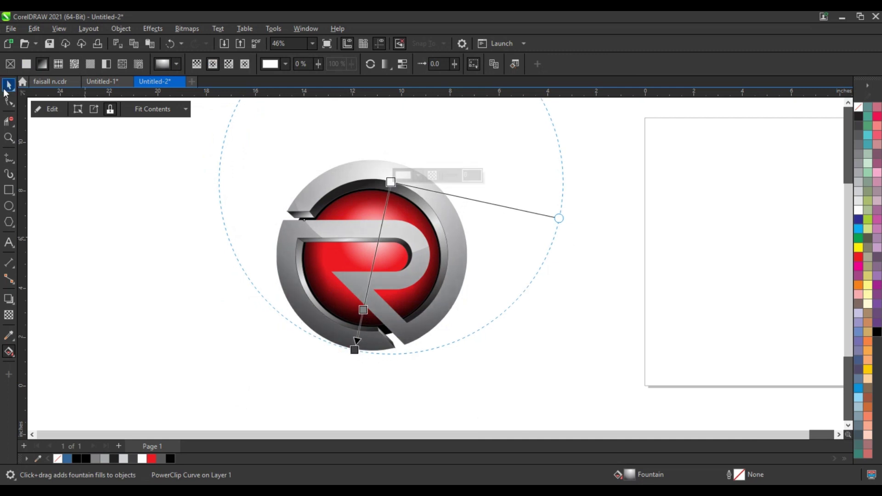
click(9, 88)
click(140, 259)
Step: Inspect the finished logo up close and as a whole
scroll(192, 259, down, 2)
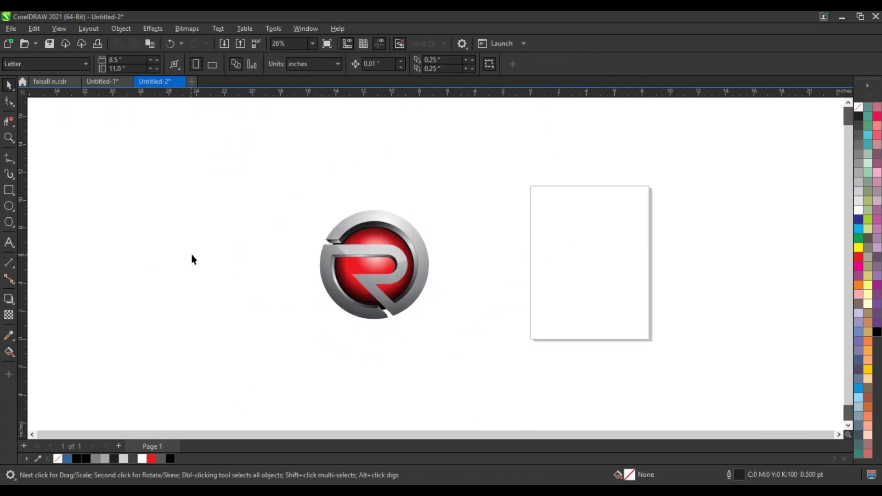
click(8, 138)
drag(258, 187, 238, 131)
scroll(238, 131, down, 1)
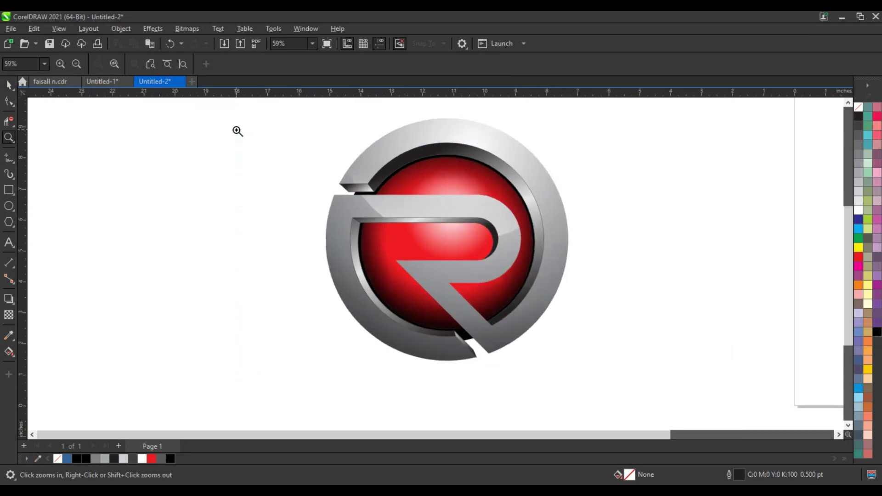
scroll(238, 131, down, 2)
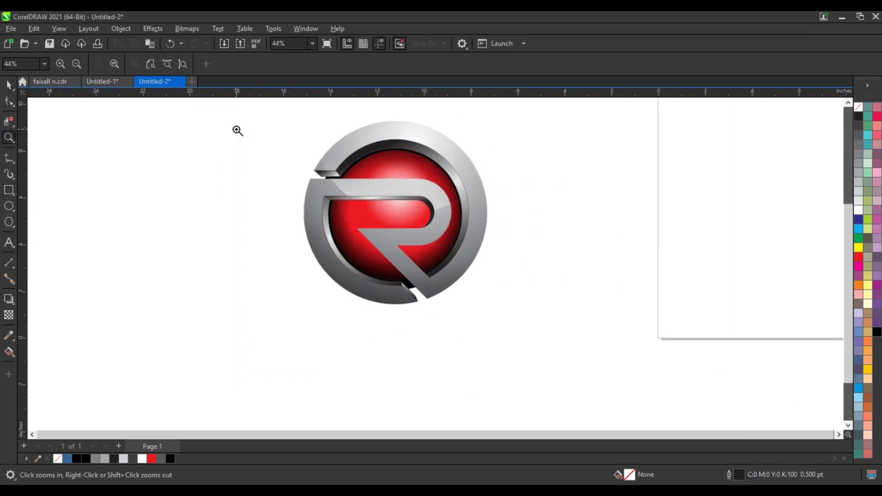